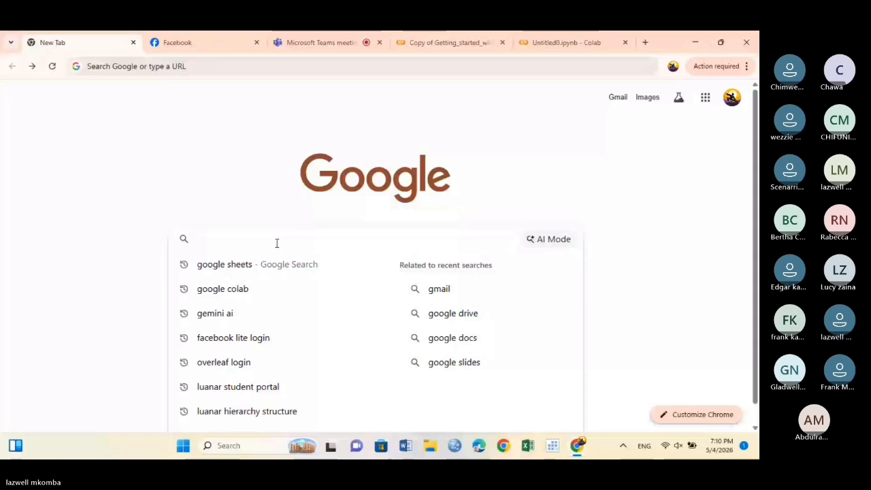
Open Google Sheets with a new blank spreadsheet and dismiss the pre-built tables suggestions
left_click(272, 264)
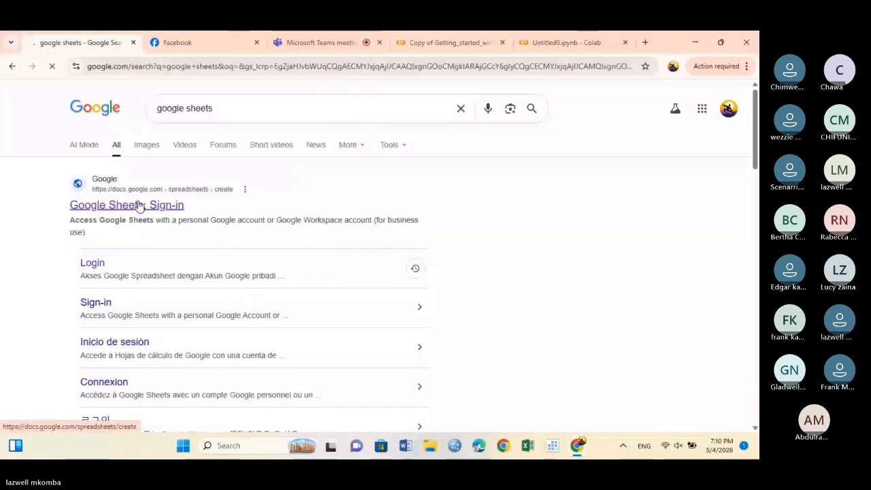
left_click(140, 205)
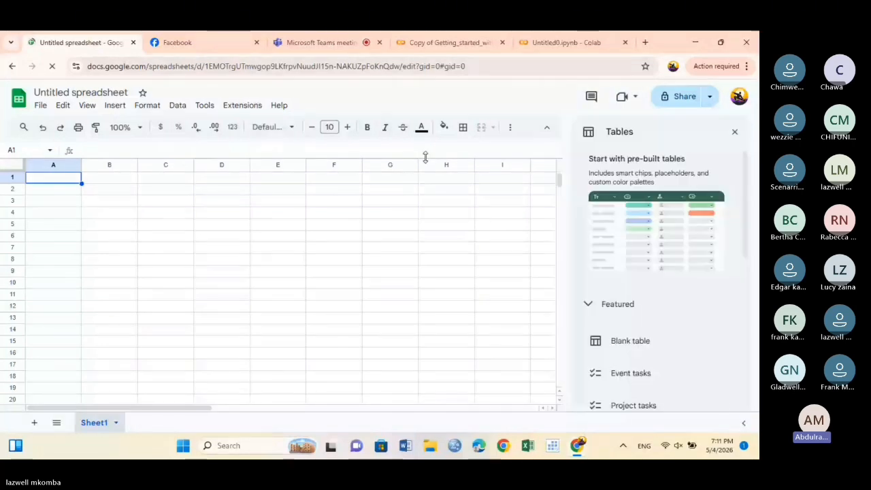
left_click(734, 132)
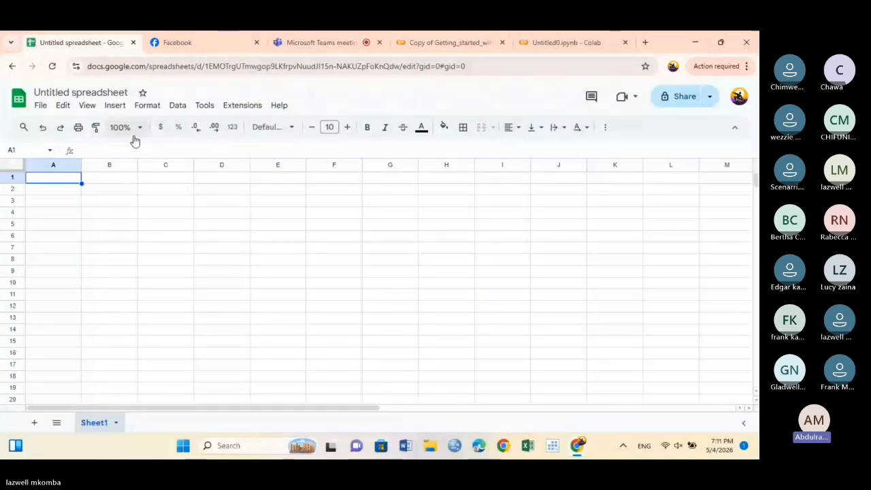
Import studentsdata.xlsx from the AAE33206 folder in My Drive into the spreadsheet
left_click(41, 109)
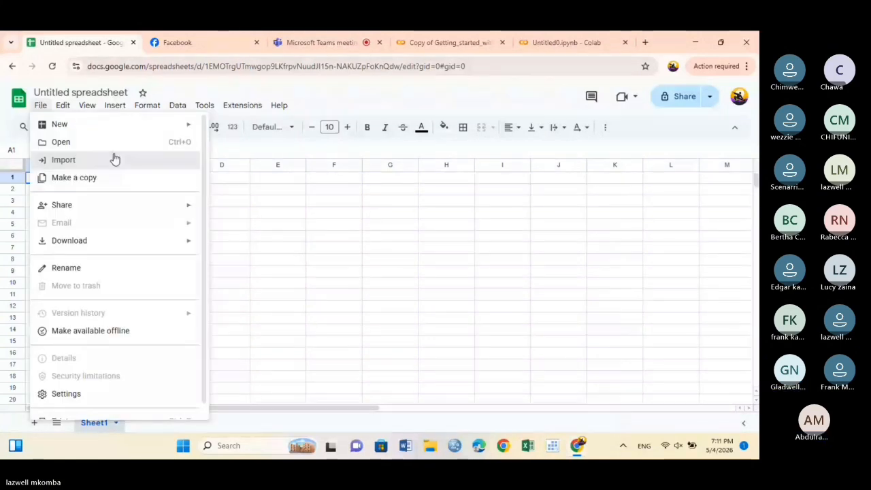
left_click(172, 160)
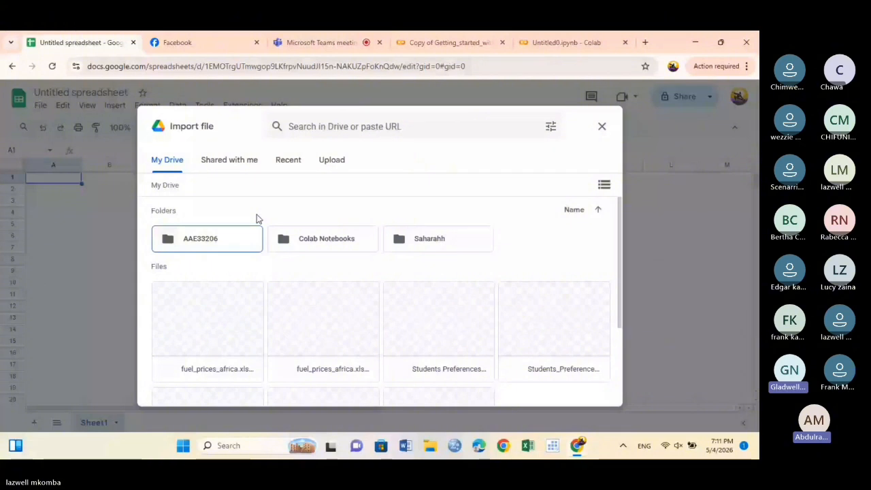
left_click(212, 244)
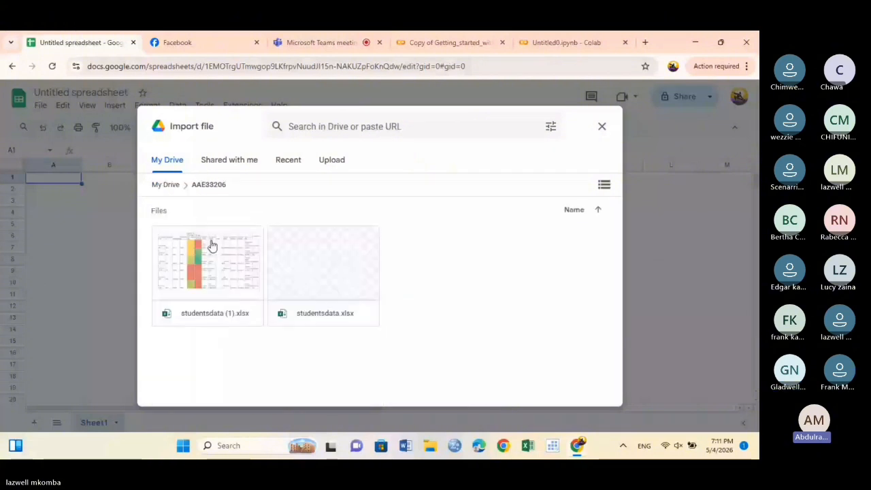
left_click(323, 270)
left_click(592, 392)
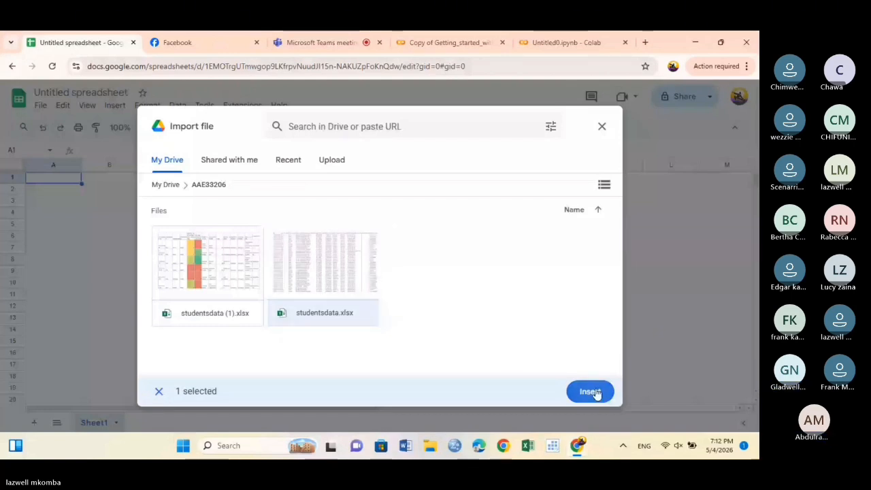
left_click(415, 312)
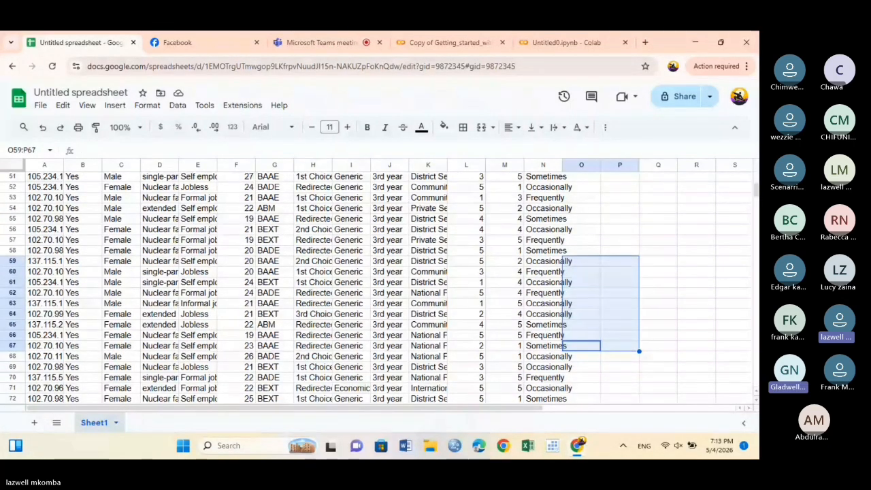
Below the data in cell A162, enter the formula =VLOOKUP(A18,A2:N160,7,FALSE)
scroll(381, 285, "down", 10)
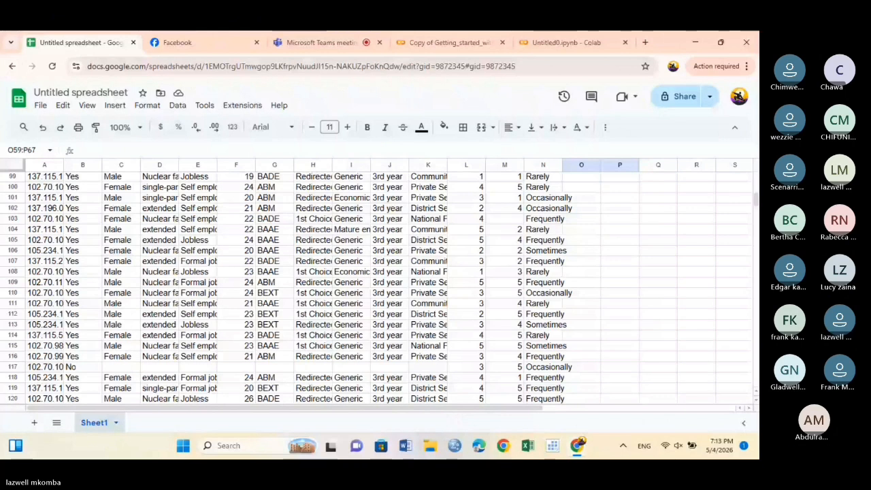
scroll(138, 375, "down", 10)
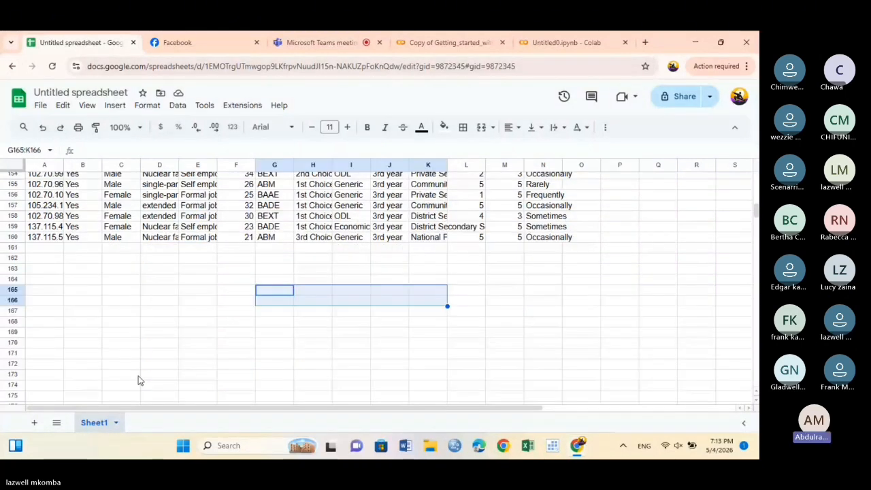
left_click(44, 261)
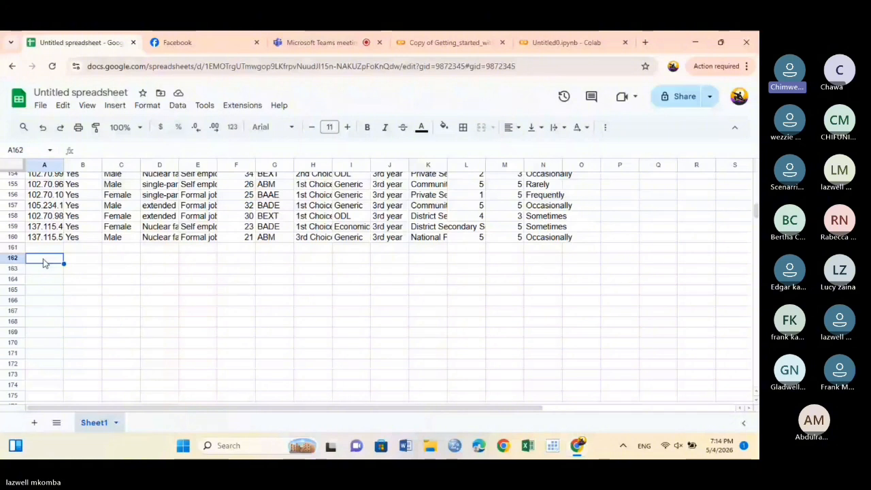
type("=")
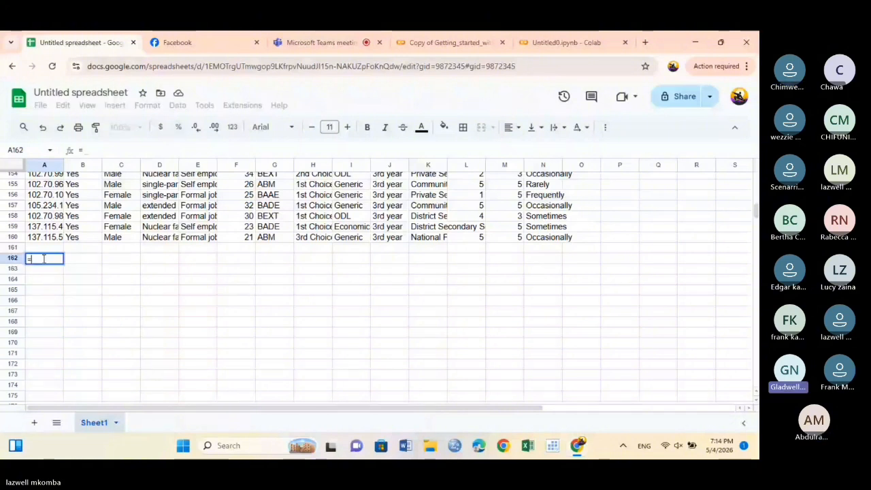
type("vlook")
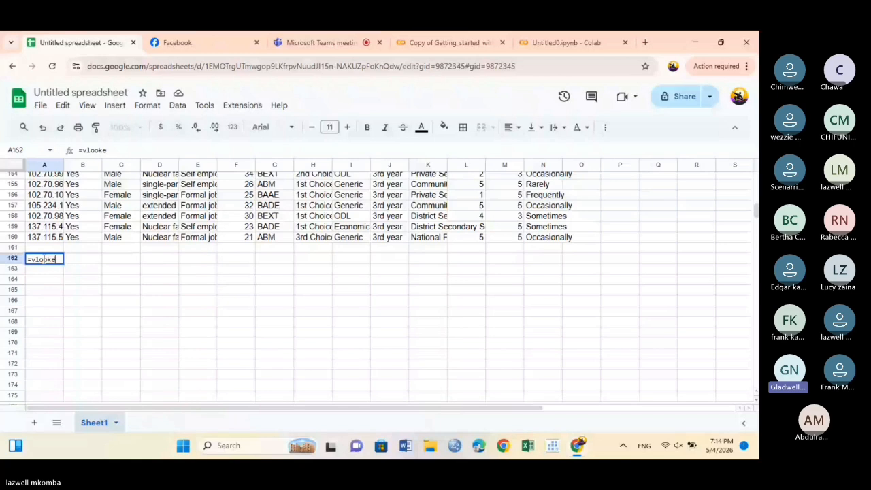
left_click(56, 281)
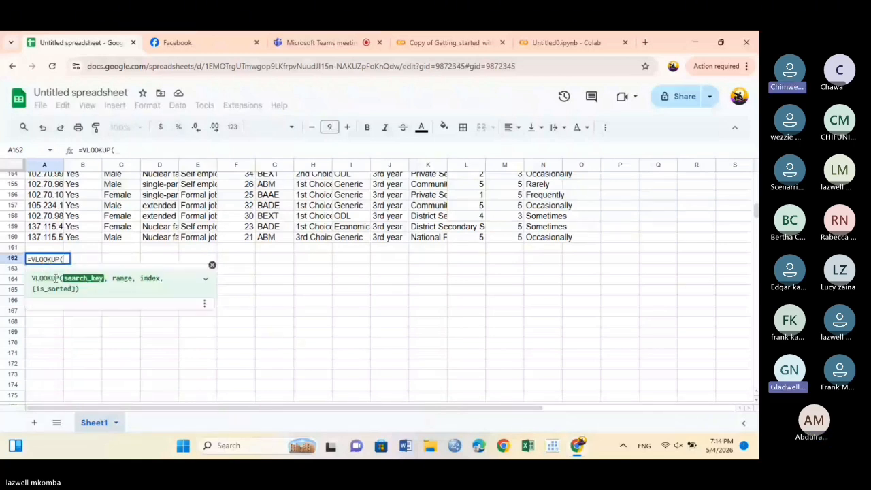
type("A")
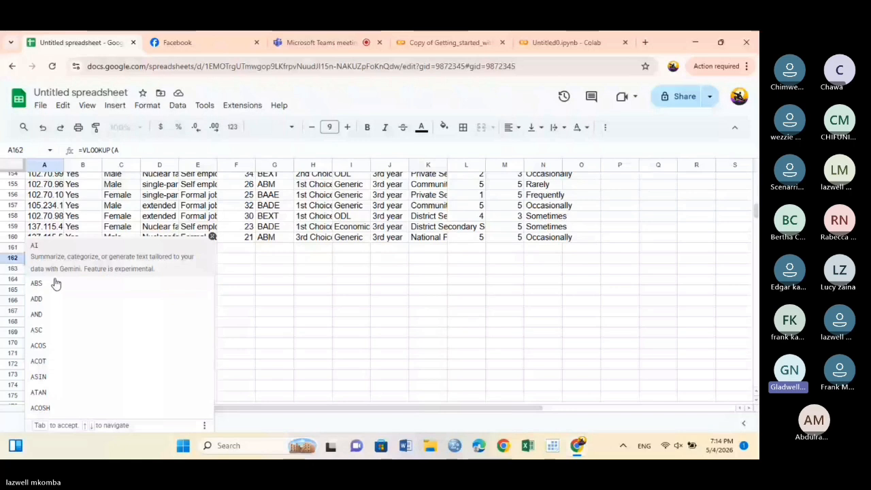
type("18,")
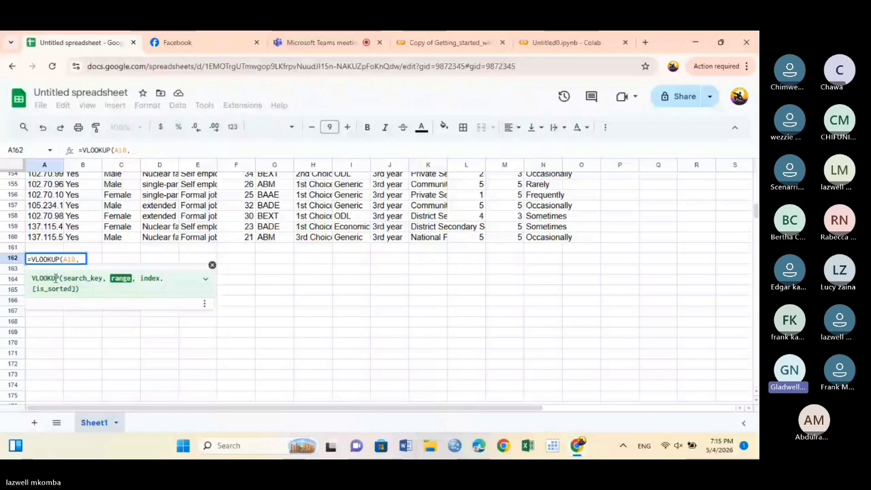
type("A2:")
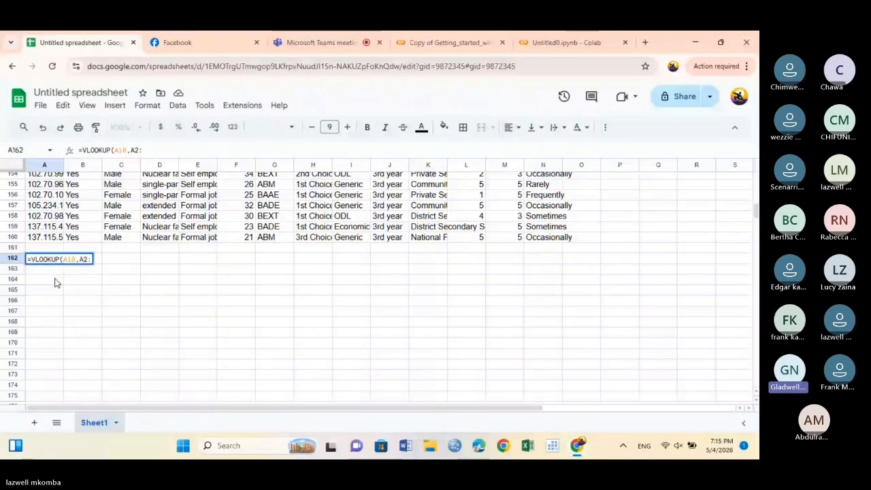
type("N160,")
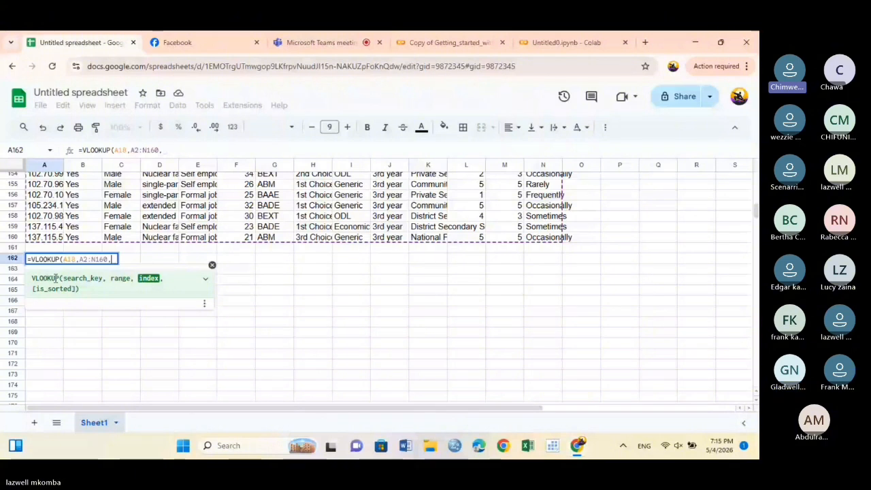
type("7,FA")
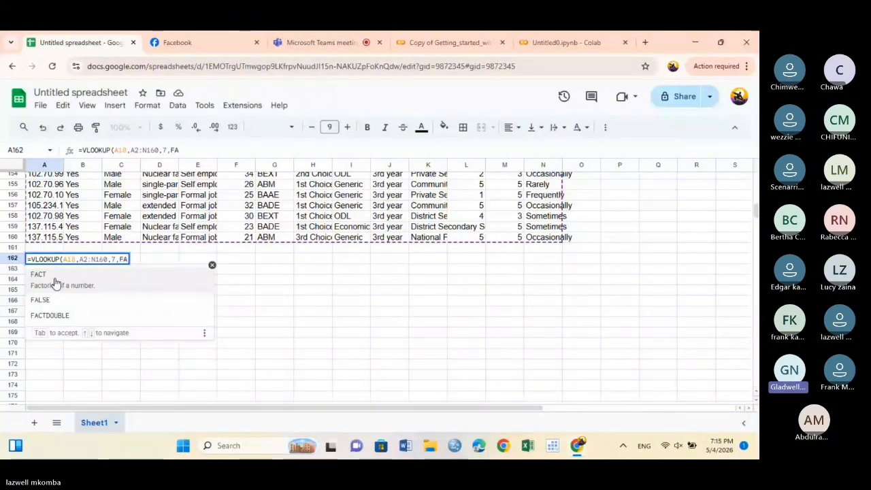
type("LSE")
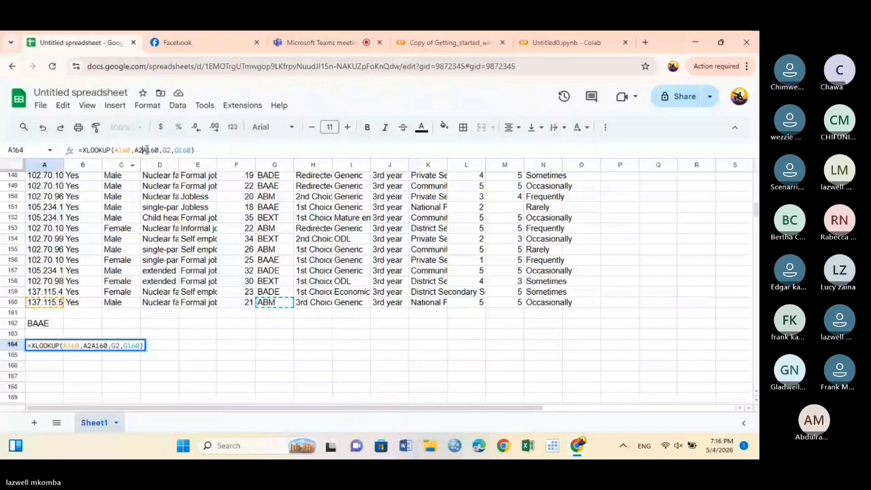
Correct the ranges in cell A164 so the formula reads =XLOOKUP(A160,A2:A160,G2:G160)
left_click(145, 150)
type(":")
key("Return")
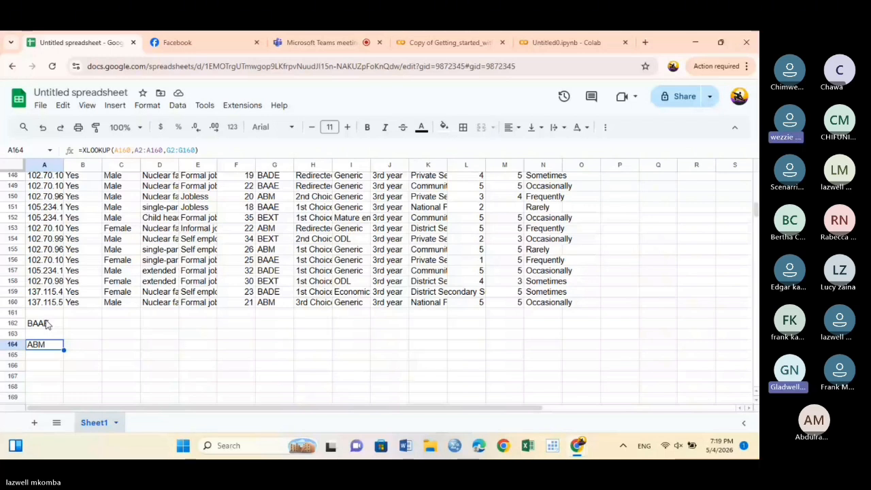
Add a new sheet and copy the data range A1:N160 from Sheet1 into it, starting at A1
left_click(34, 423)
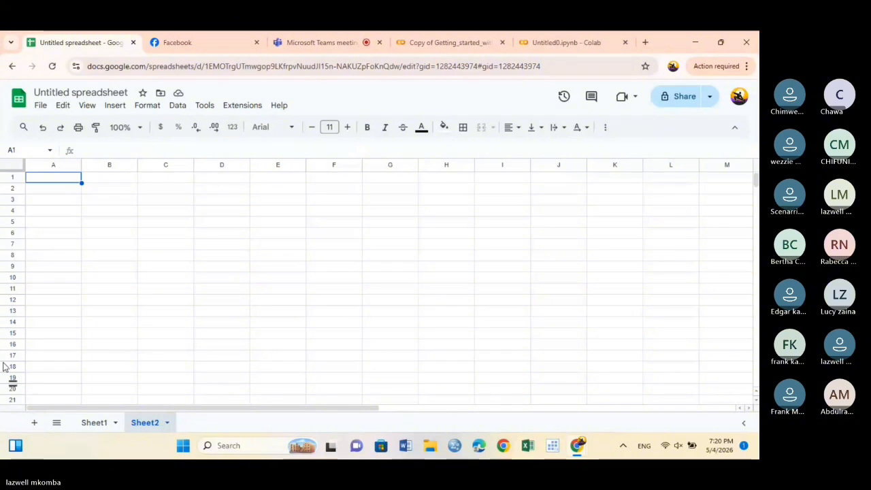
left_click(98, 423)
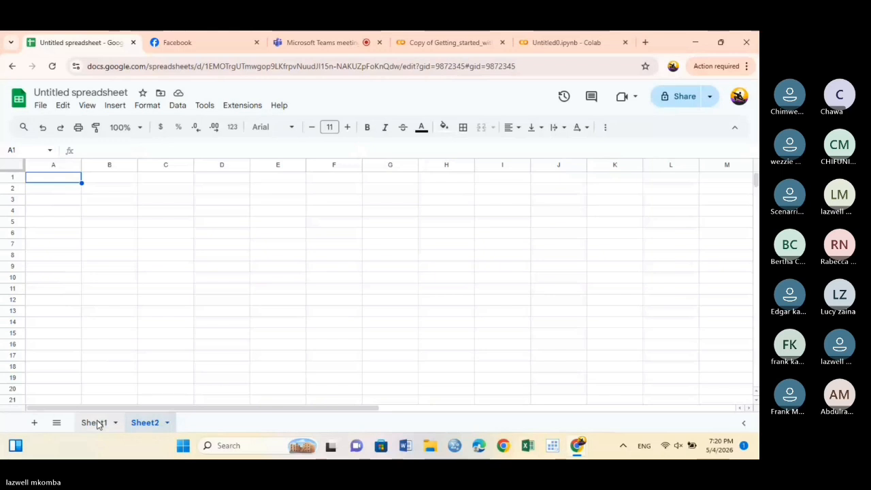
left_click(99, 423)
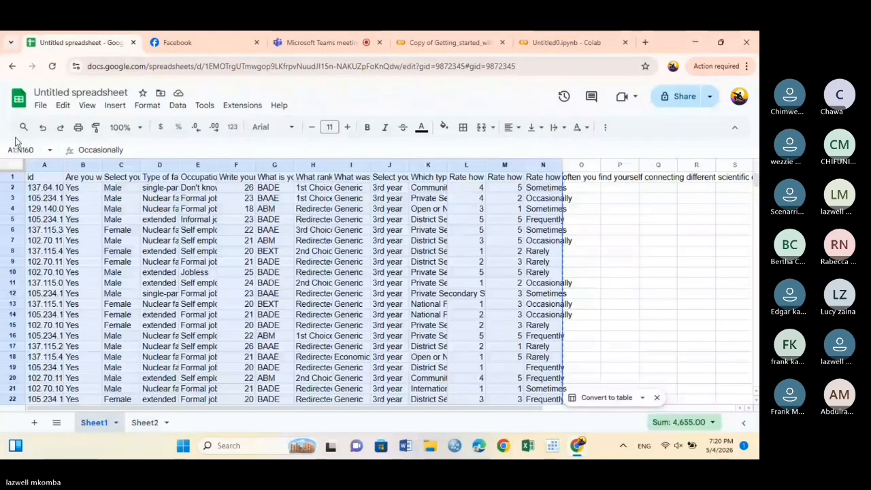
left_click(145, 422)
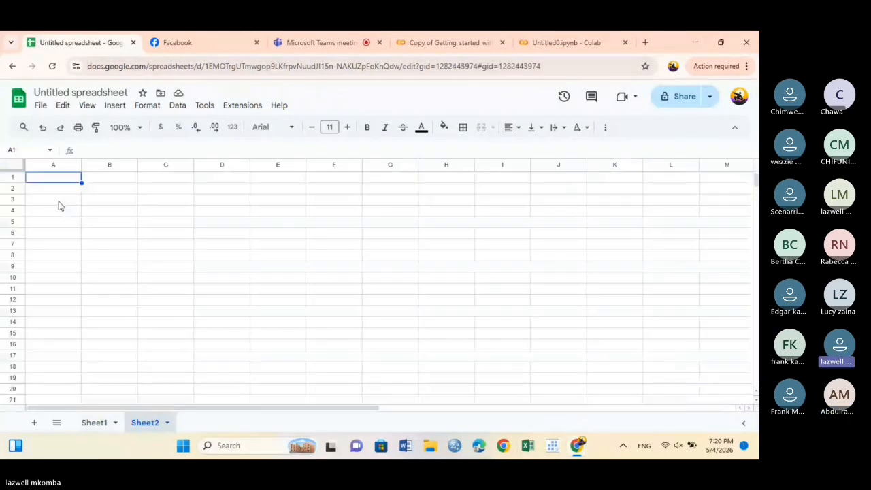
key("ctrl+v")
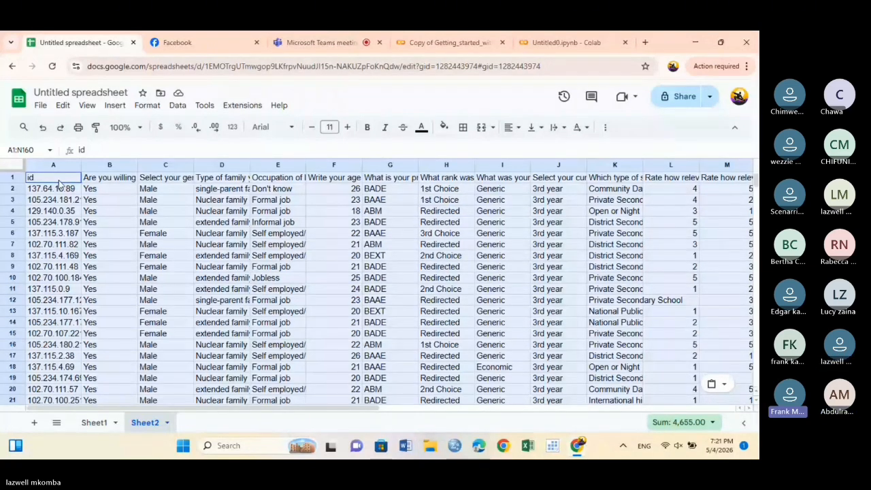
Rename the headers in B1, C1 and D1 of Sheet2 as consent, gender and family_type
left_click(111, 178)
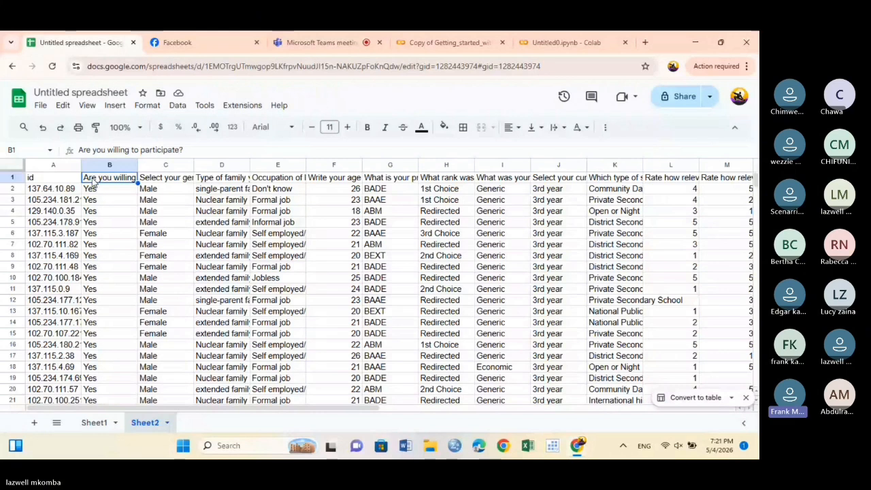
left_click(70, 180)
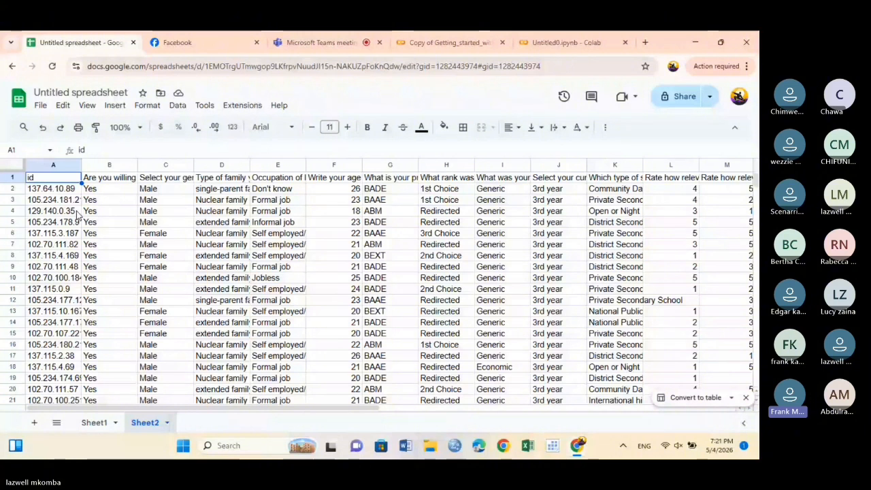
key("Right")
key("Right")
key("Right")
key("Right")
key("Right")
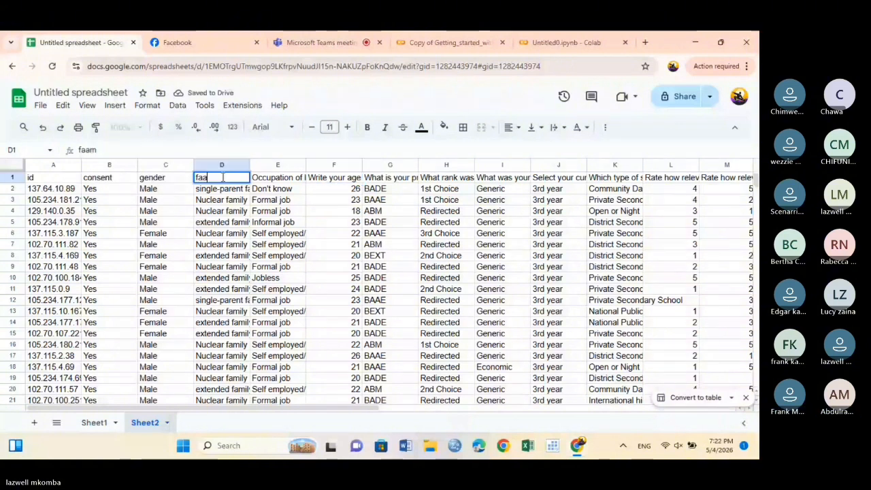
key("BackSpace")
key("BackSpace")
type("mily_t")
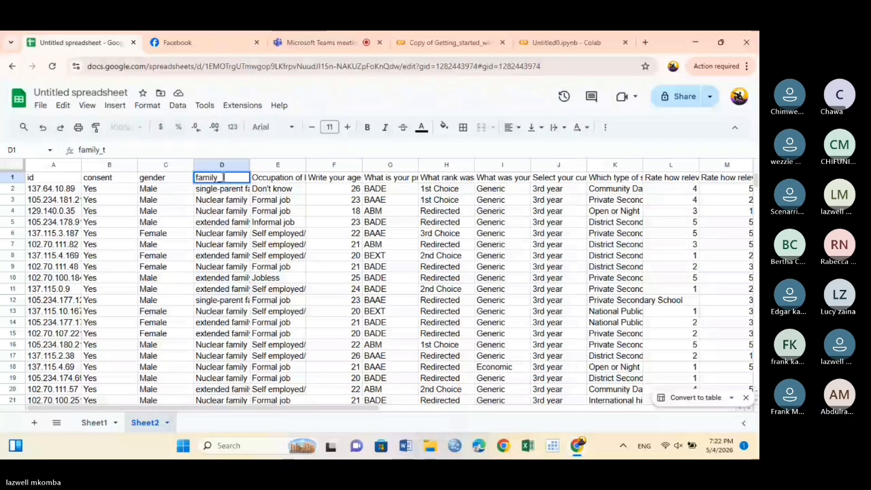
type("ype")
Shorten the household head occupation header in E1 to Occupation
left_click(282, 179)
double_click(281, 178)
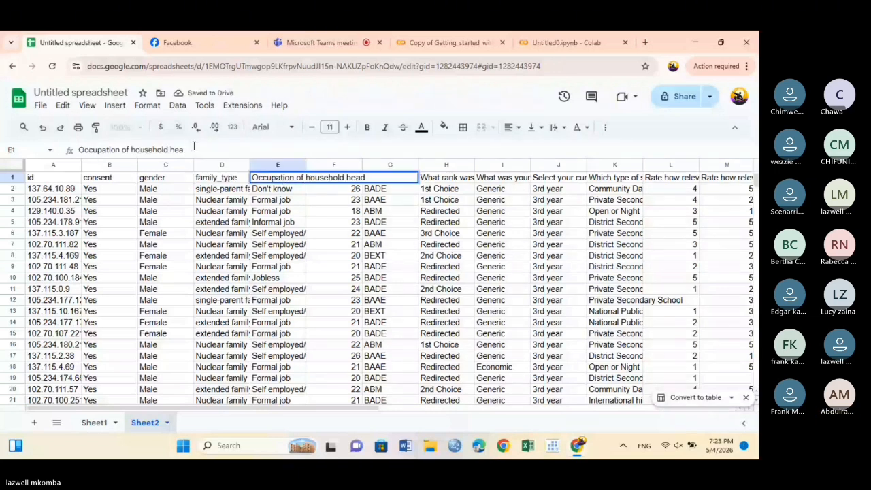
key("ctrl+BackSpace")
key("ctrl+BackSpace")
key("ctrl+BackSpace")
key("Return")
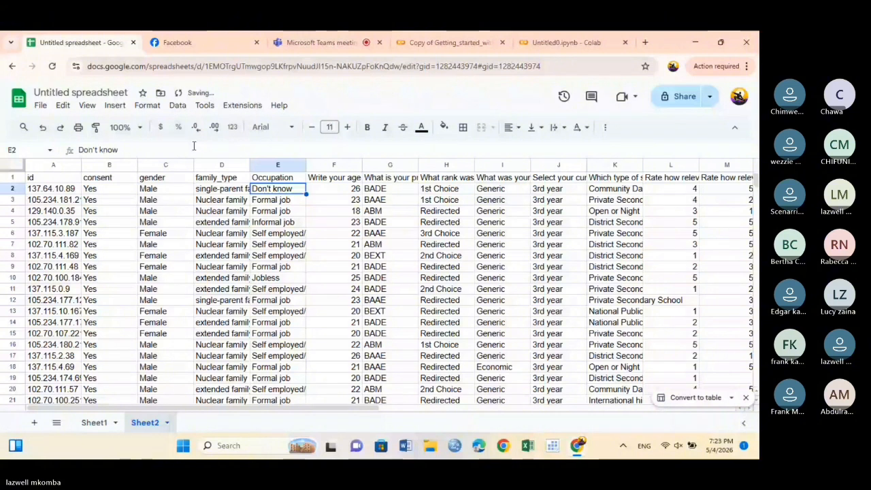
Rename the header in I1 as "entry point" and the one in J1 as "year_study"
type("entry point")
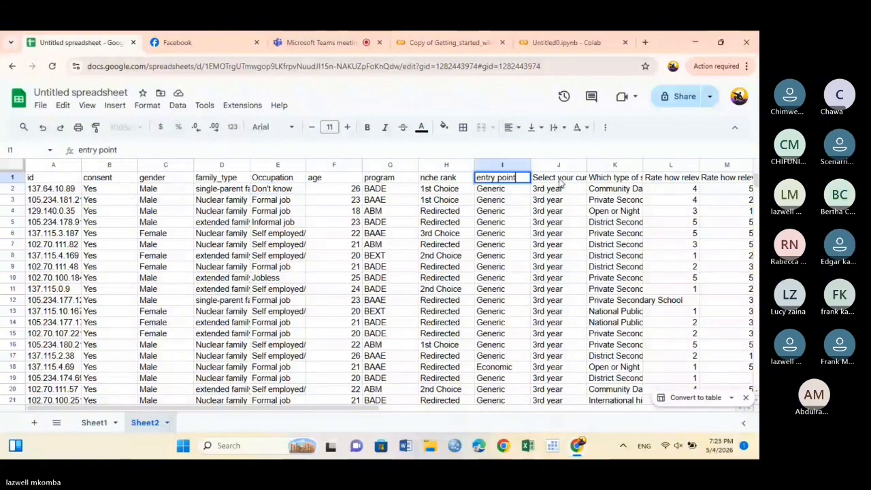
key("Tab")
type("year")
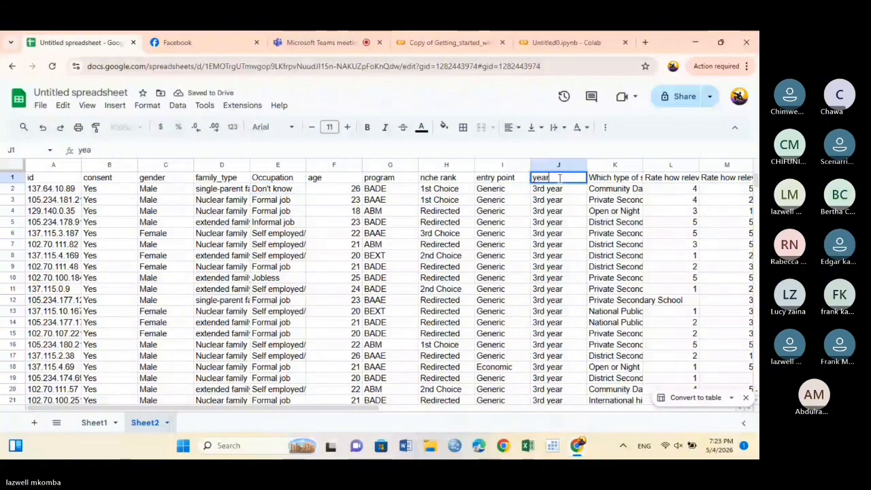
type("_study")
key("Return")
Rename the secondary school type header in K1 as sec_type
left_click(615, 176)
type("sec")
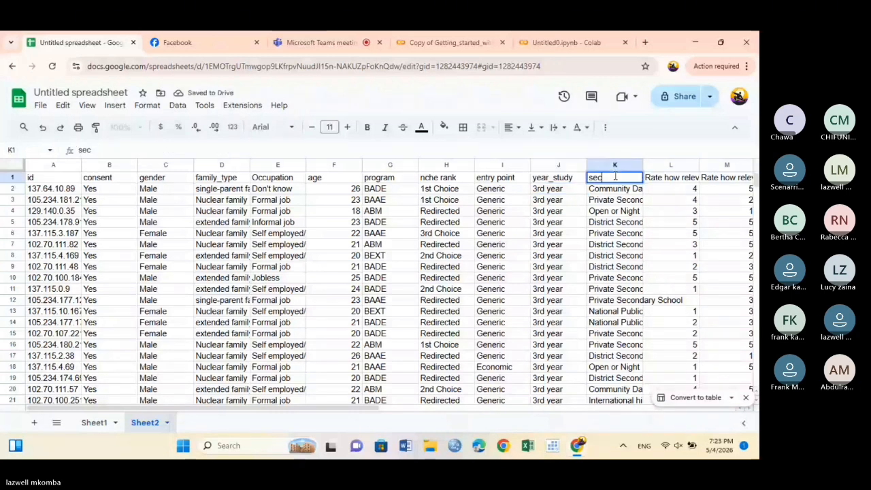
type("_type")
key("Return")
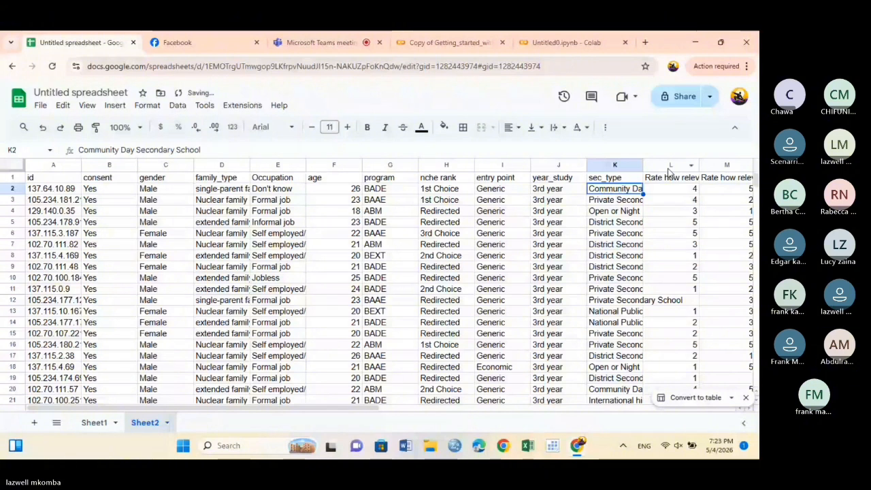
Shorten the header in N1, about connecting scientific concepts, to "connection rank"
scroll(669, 173, "right", 4)
left_click(570, 179)
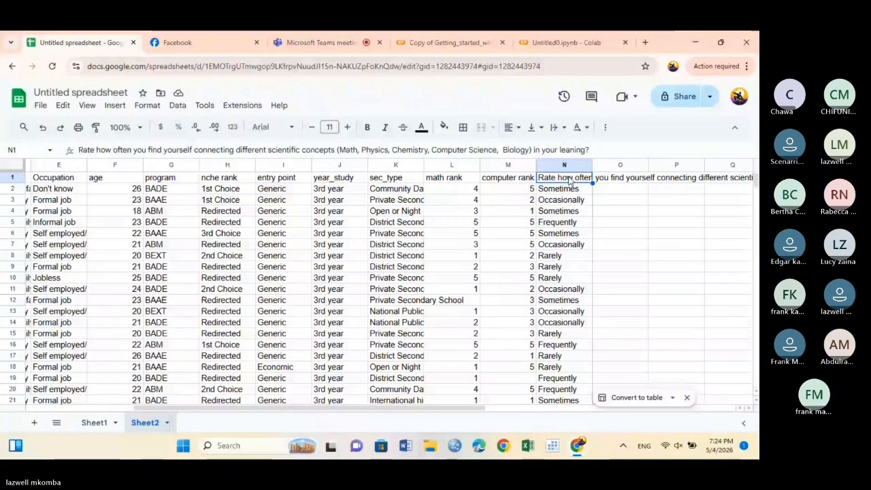
type("connection")
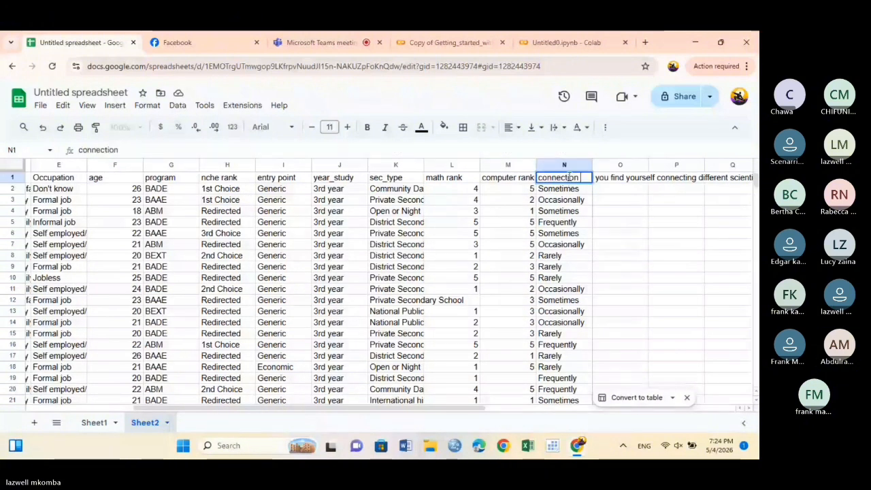
type(" rank")
key("Return")
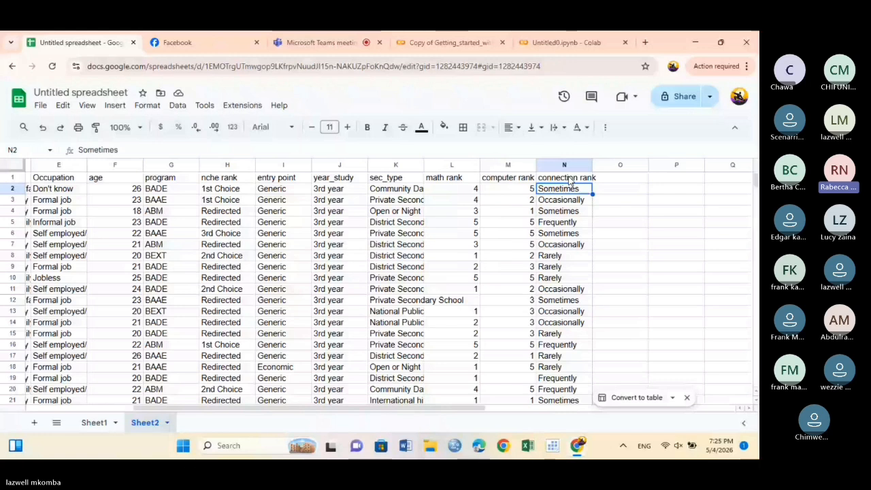
Move the program column directly after the gender column and select the range C1:D160
left_click(171, 165)
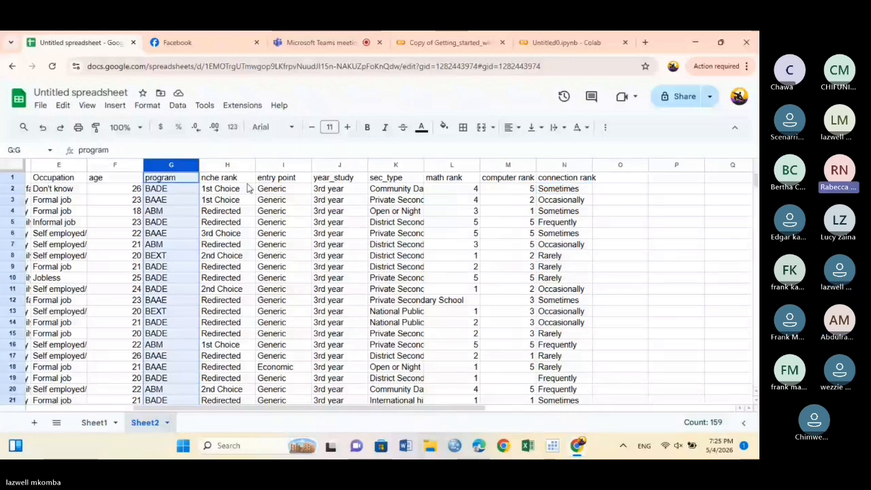
scroll(347, 165, "left", 3)
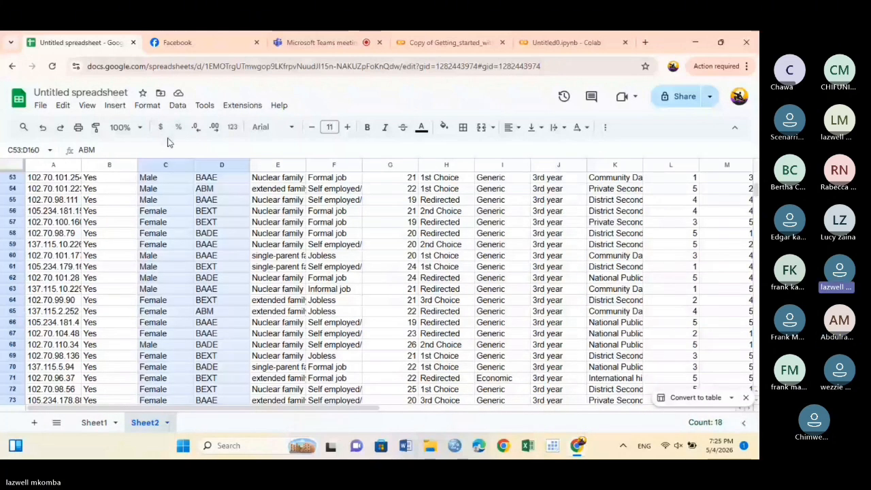
key("ctrl+shift+Up")
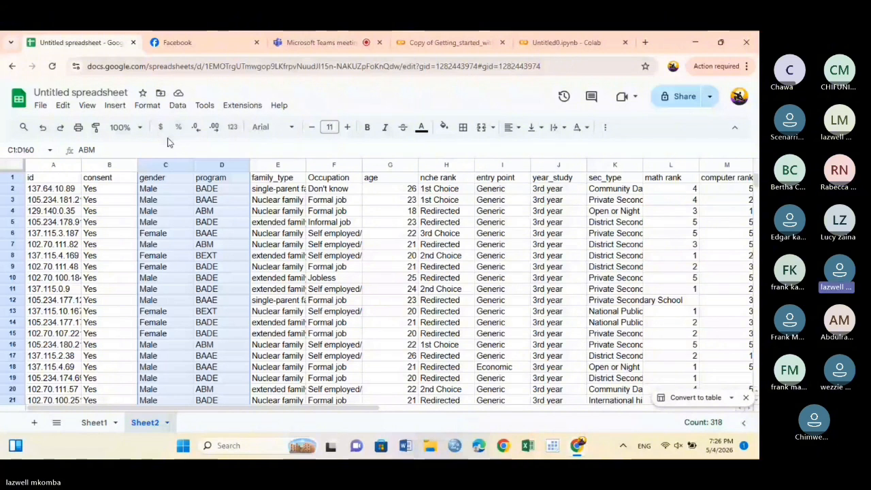
Create a pivot table from Sheet2!C1:D160 on the existing sheet at Sheet2!C165
left_click(115, 105)
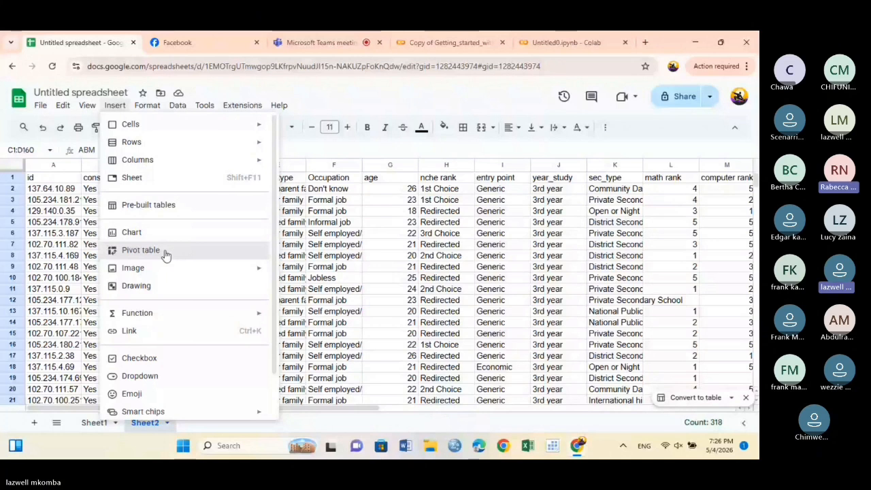
left_click(141, 250)
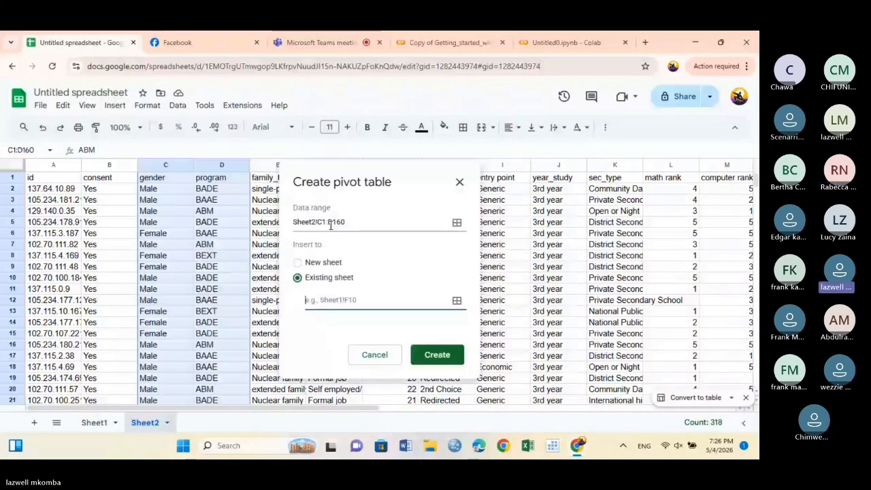
left_click(330, 226)
left_click(361, 299)
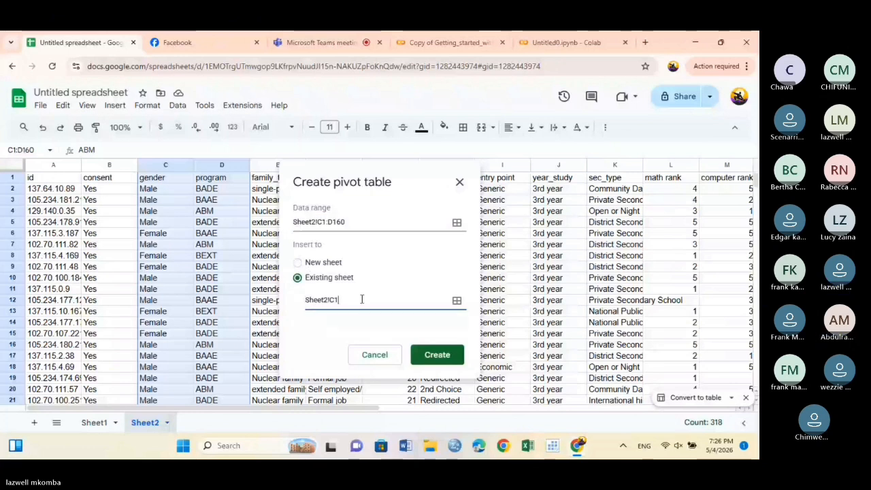
type("65")
left_click(439, 355)
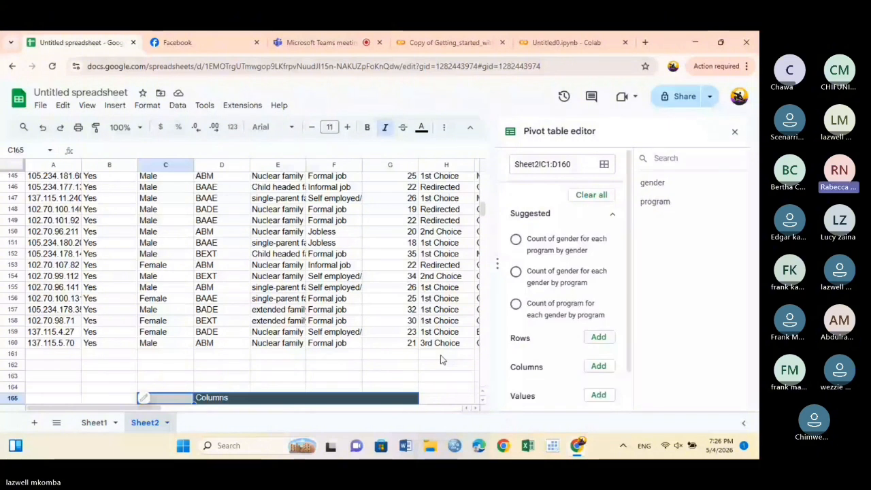
Add gender to the pivot table's rows and program to its columns
left_click(598, 337)
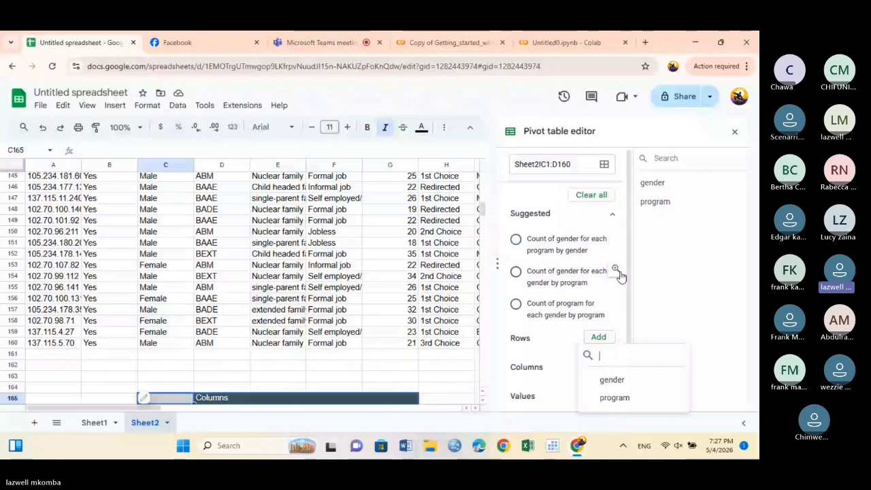
left_click(611, 379)
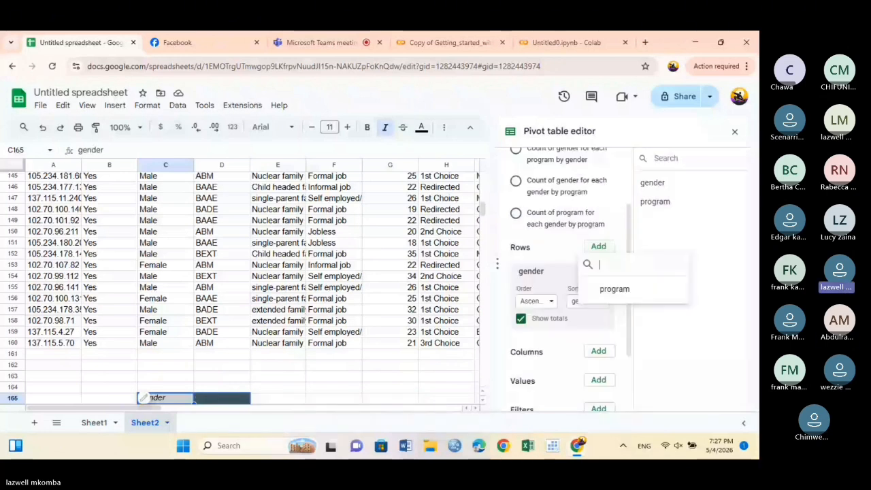
left_click(614, 288)
left_click(605, 353)
left_click(599, 342)
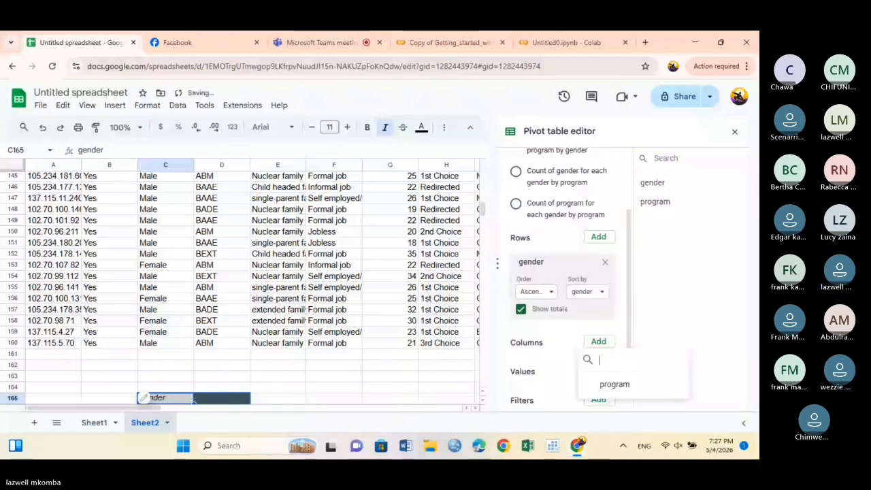
left_click(614, 383)
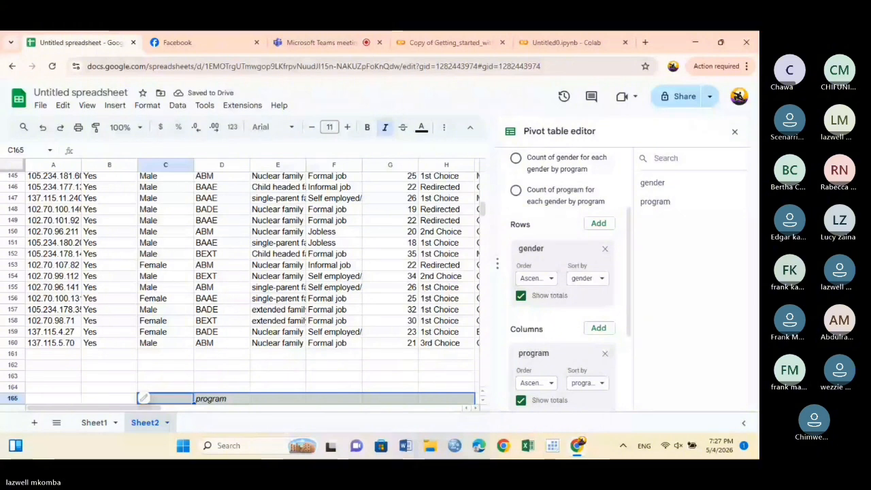
Remove both pivot fields and add program as rows and gender as columns instead
left_click(605, 353)
left_click(605, 249)
left_click(599, 234)
left_click(615, 297)
left_click(598, 339)
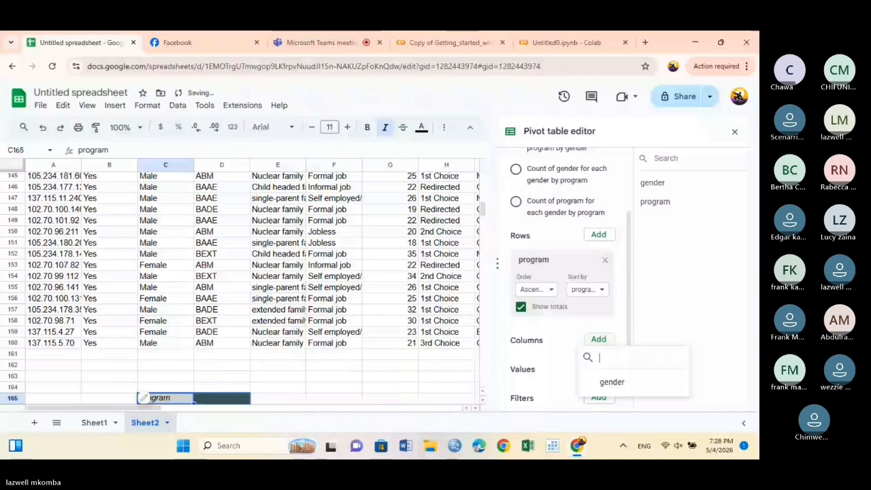
left_click(612, 382)
Apply the suggested "Count of gender for each program by gender" layout and summarize the gender values by COUNT
scroll(251, 293, "down", 2)
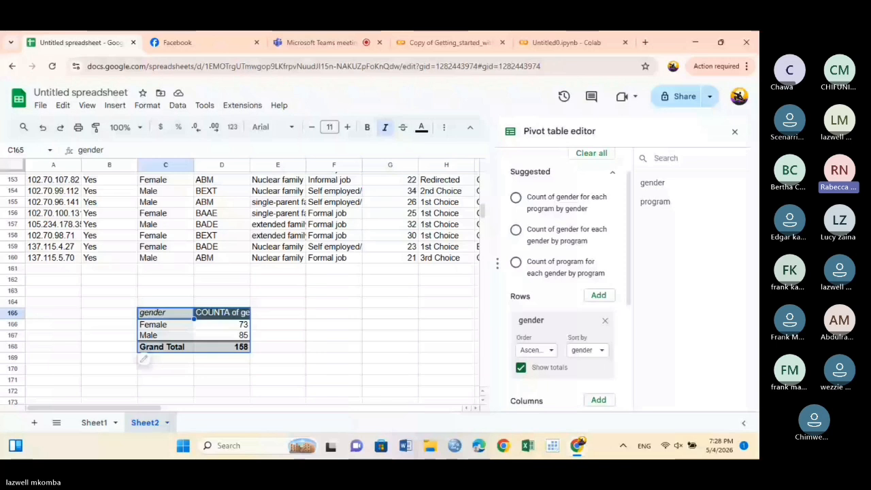
left_click(567, 202)
scroll(565, 286, "down", 3)
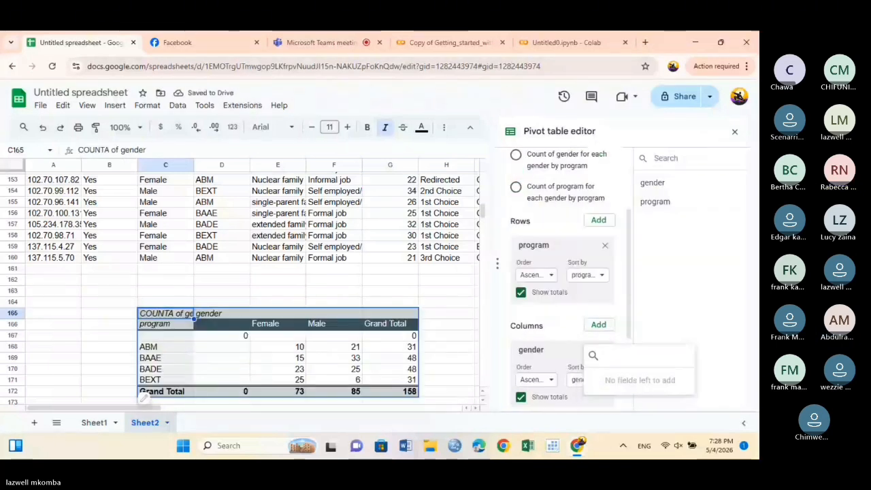
left_click(536, 358)
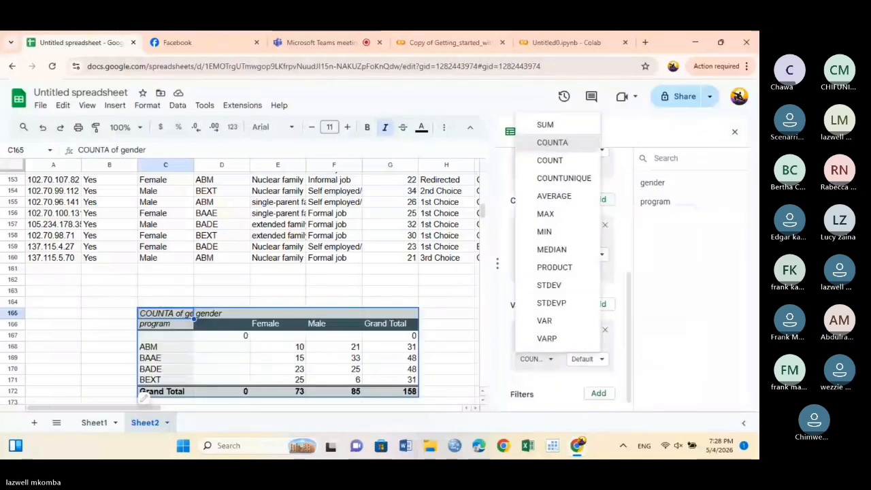
left_click(549, 159)
scroll(565, 286, "down", 1)
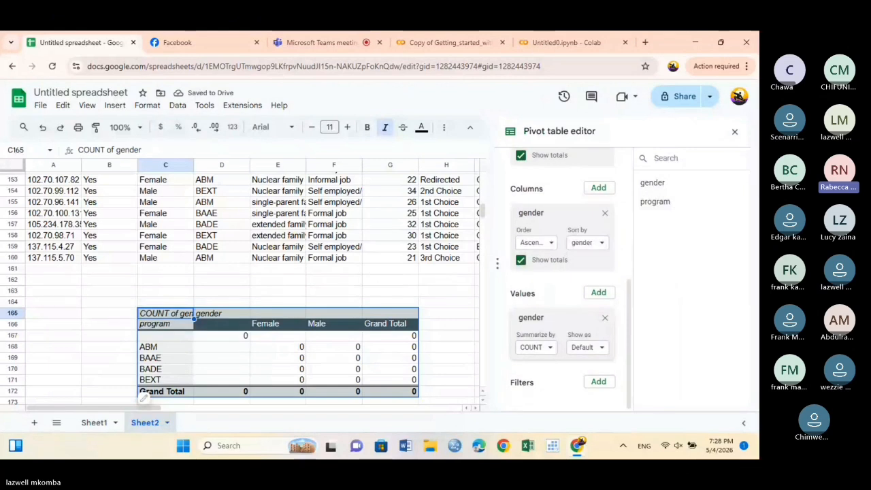
Add a gender filter to the pivot table that excludes blanks
left_click(598, 383)
left_click(612, 340)
left_click(563, 399)
left_click(568, 322)
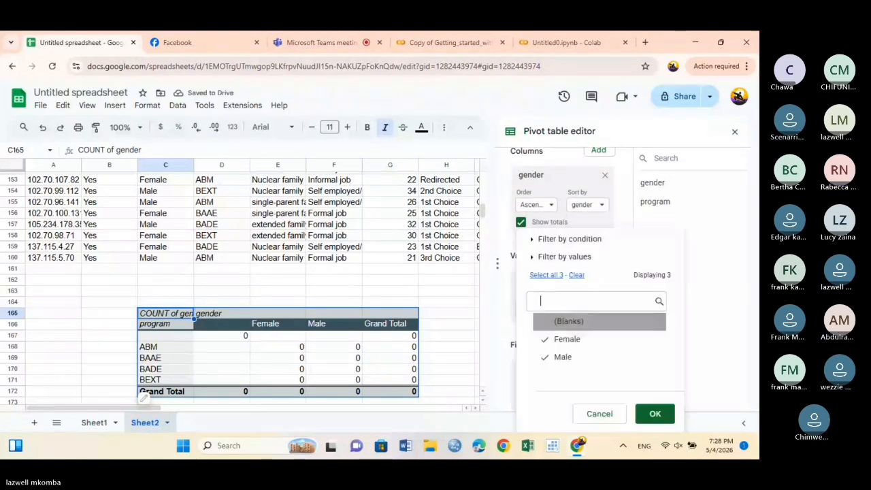
left_click(655, 412)
Move the gender filter into the pivot table's values and summarize the COUNT gender value by COUNTA
left_click_drag(558, 369, 554, 307)
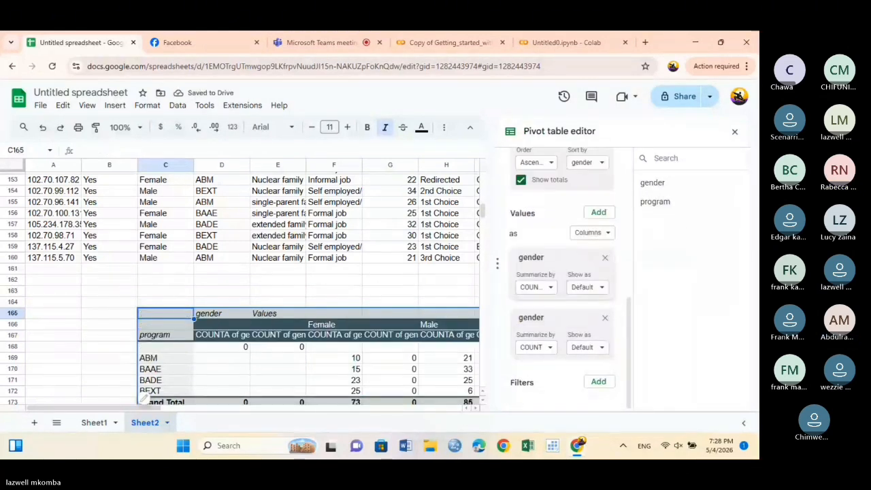
left_click(536, 347)
left_click(552, 130)
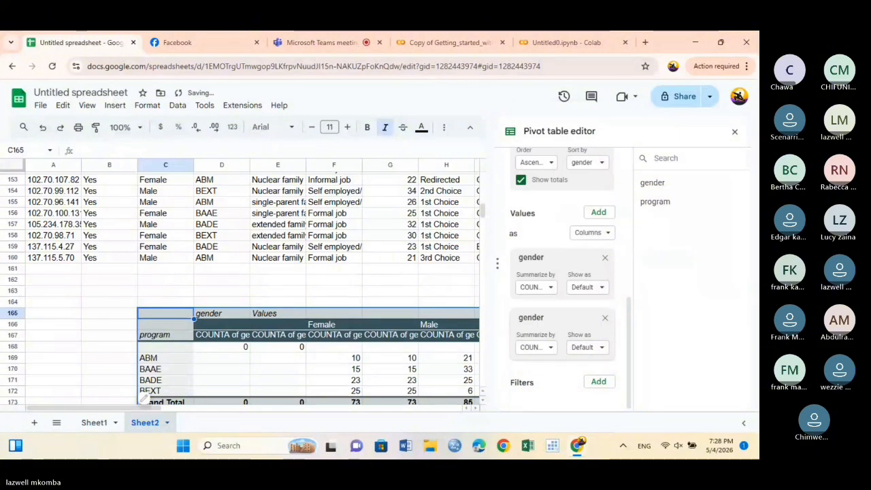
Rearrange the pivot fields so that gender and program are both columns, leaving the rows empty
left_click_drag(555, 318, 554, 315)
scroll(554, 272, "up", 2)
left_click_drag(555, 234, 555, 262)
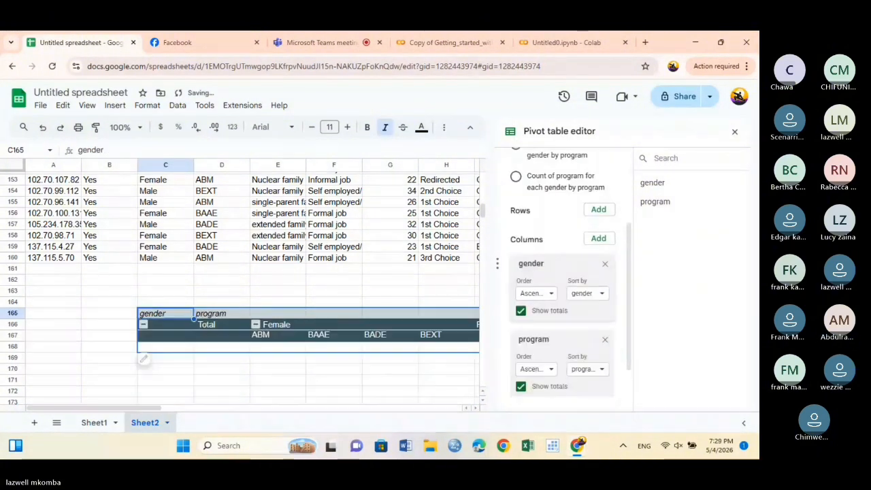
Apply the suggested "Count of gender for each gender by program" layout to the pivot table and review the whole table
scroll(558, 272, "up", 2)
left_click(558, 274)
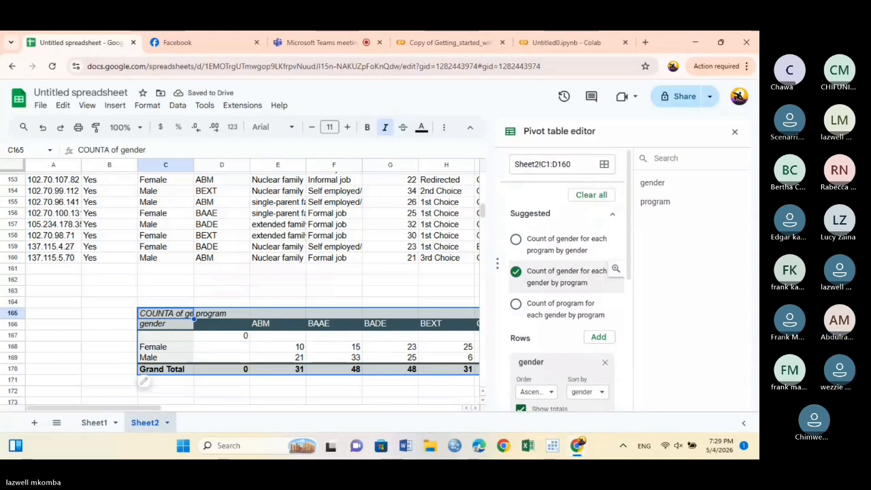
scroll(272, 306, "right", 1)
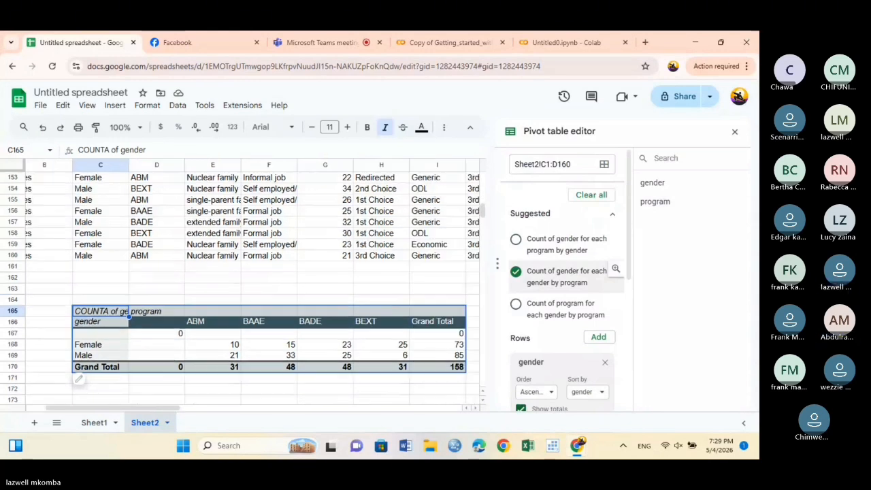
scroll(245, 285, "right", 1)
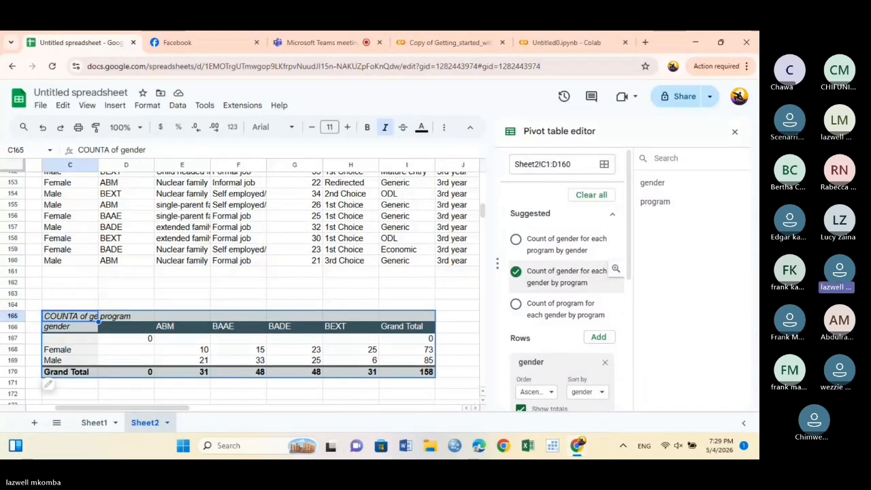
scroll(240, 281, "left", 1)
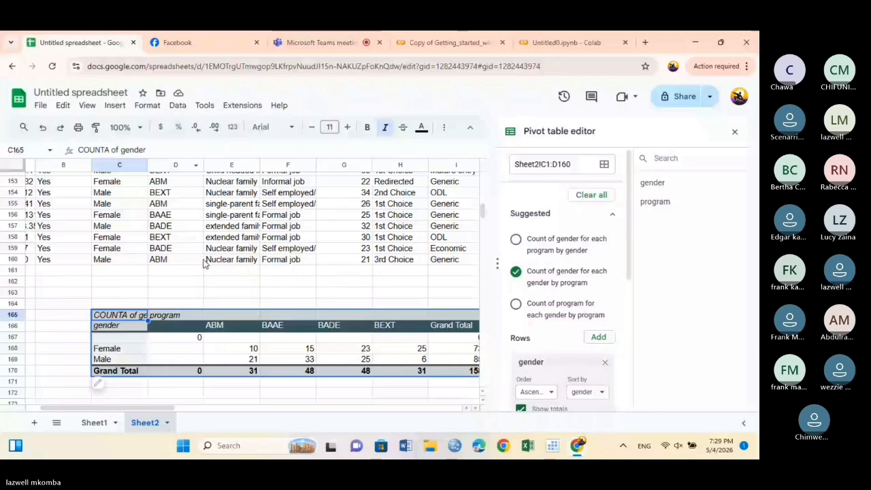
Insert a chart of the program data in D1:D160 and select it
left_click_drag(202, 262, 155, 120)
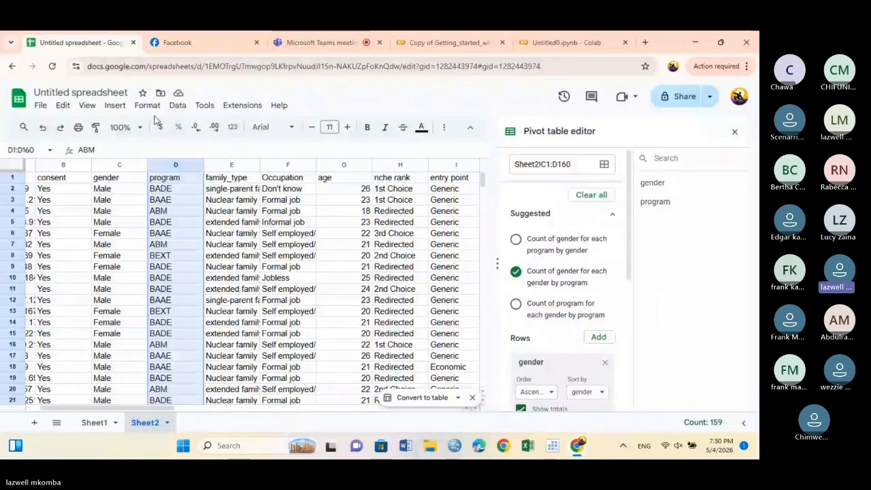
left_click(115, 105)
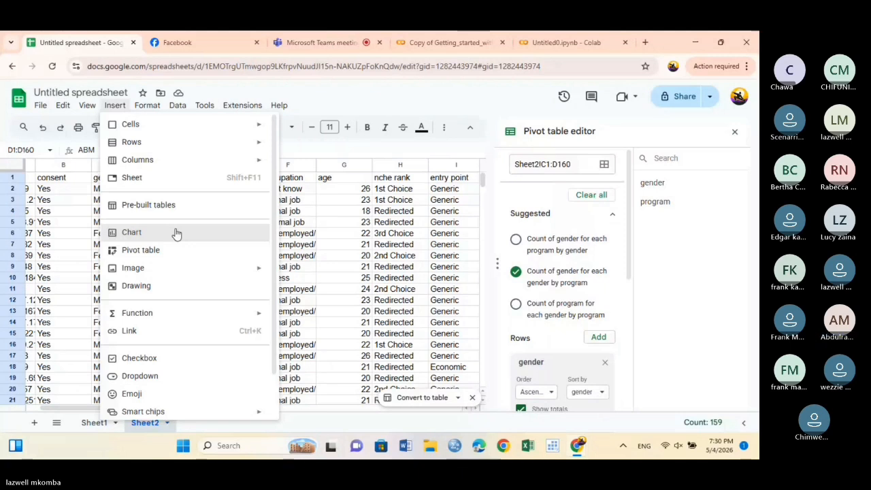
left_click(177, 232)
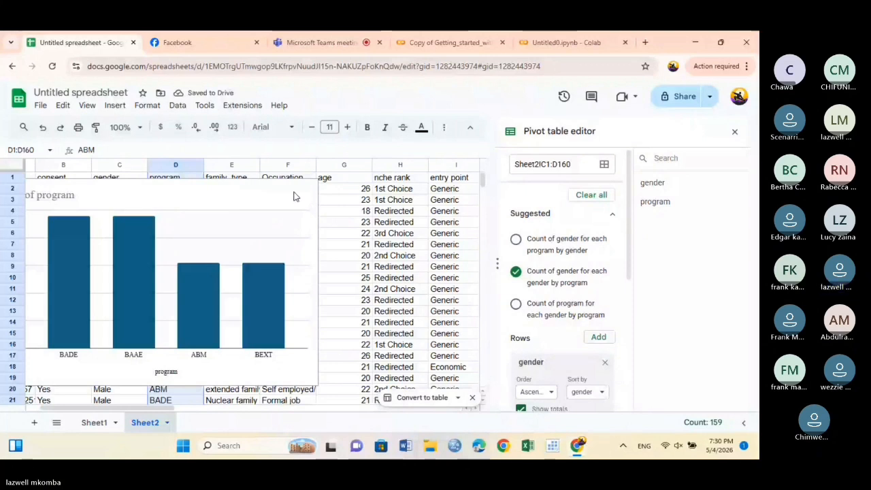
left_click(215, 194)
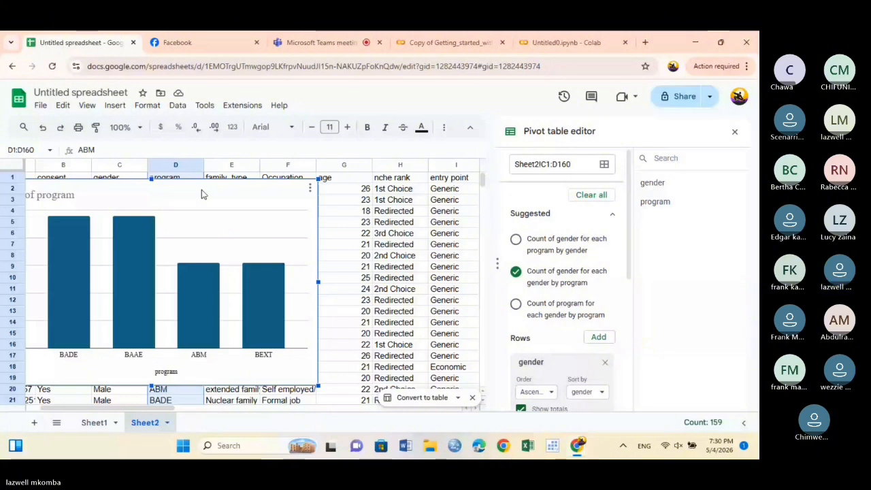
Insert a second chart of the program data in D1:D160, make it a pie chart, and move it off the column chart
left_click(115, 106)
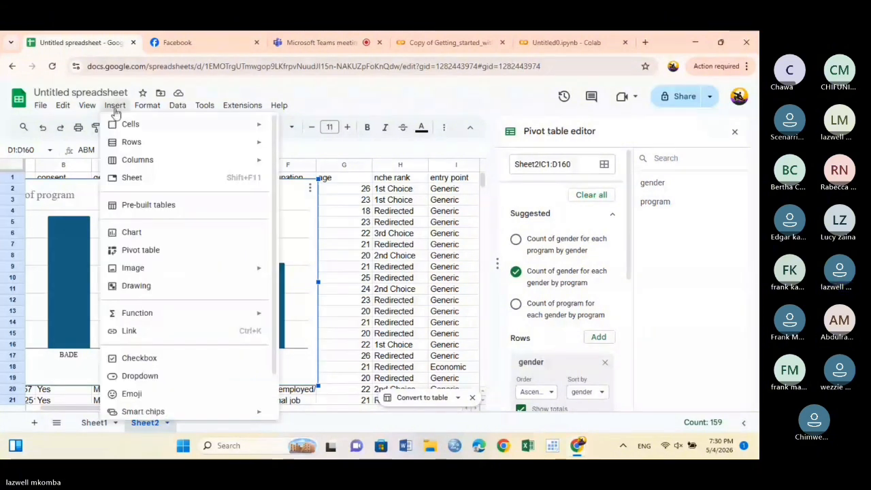
left_click(131, 232)
left_click(722, 206)
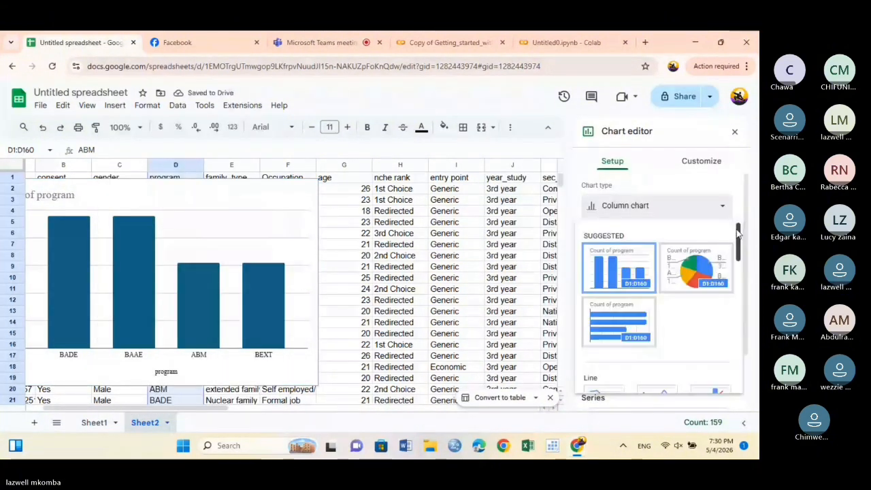
scroll(609, 292, "down", 5)
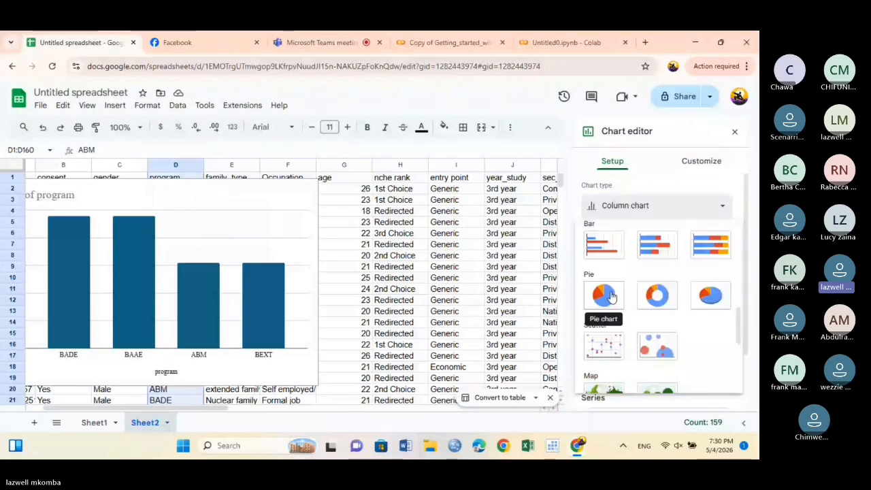
left_click(604, 295)
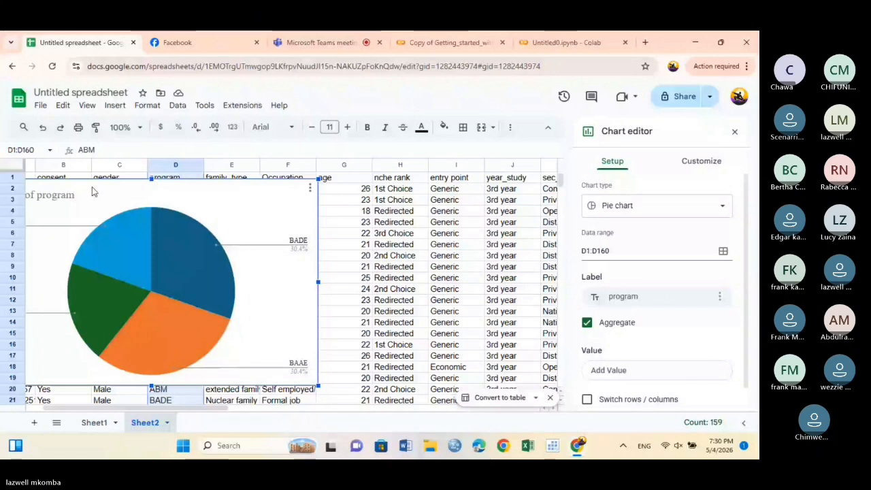
left_click_drag(96, 188, 209, 194)
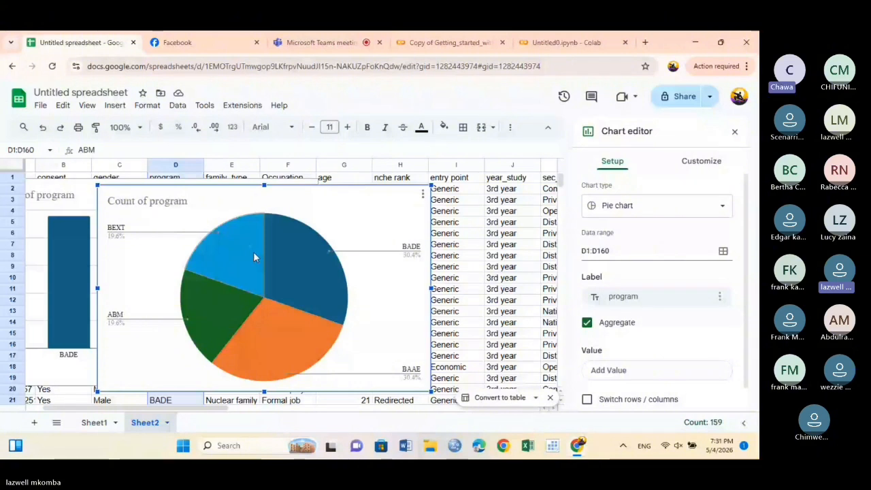
Delete the pie chart and the column chart of the program counts from Sheet2
left_click(423, 195)
left_click(454, 230)
left_click(310, 188)
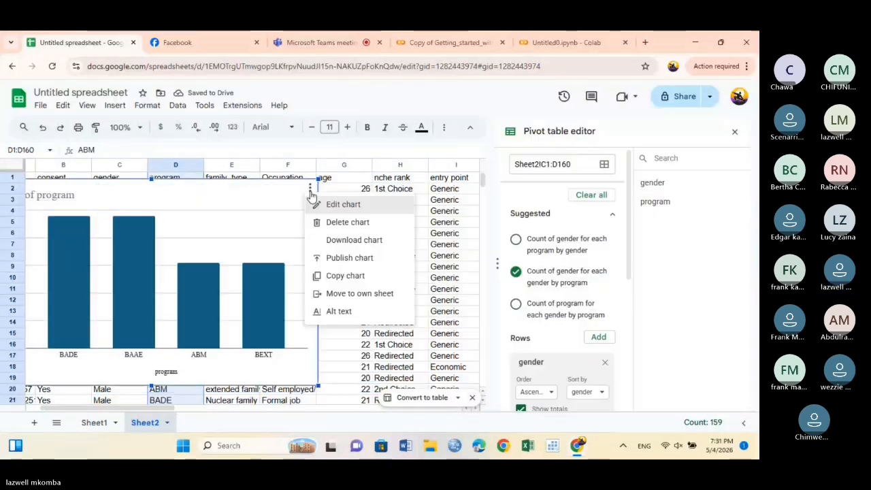
left_click(347, 222)
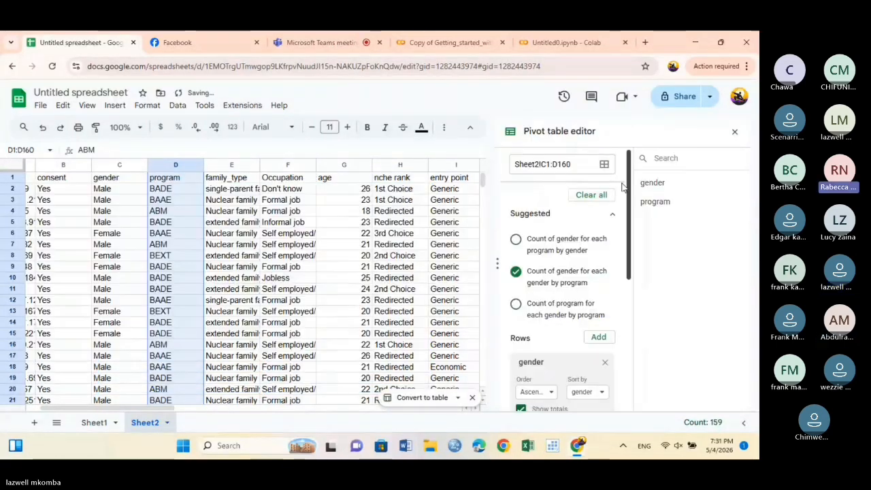
Move the math rank and computer rank columns directly after the program column, as columns E and F
left_click(735, 132)
left_click(629, 165)
left_click_drag(630, 165, 228, 188)
left_click(675, 166)
left_click_drag(675, 167, 283, 182)
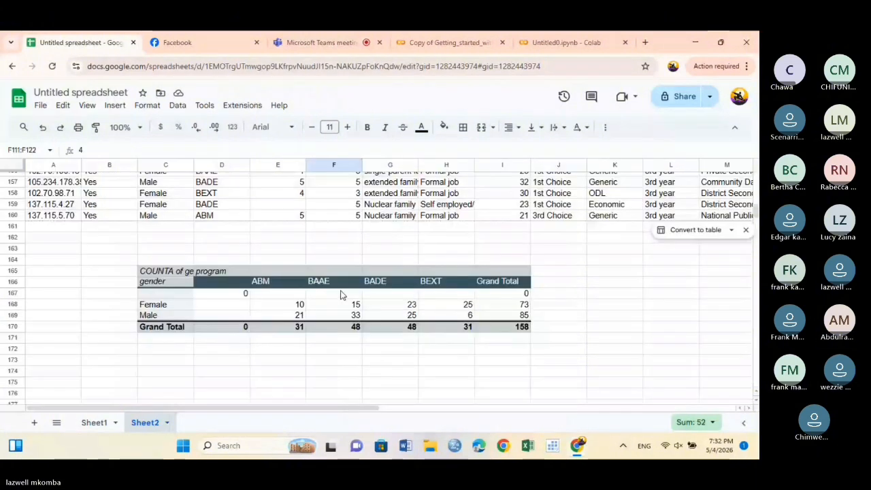
Create a pivot table from Sheet2!D1:F160 on the existing sheet, starting at cell C170
left_click(359, 217)
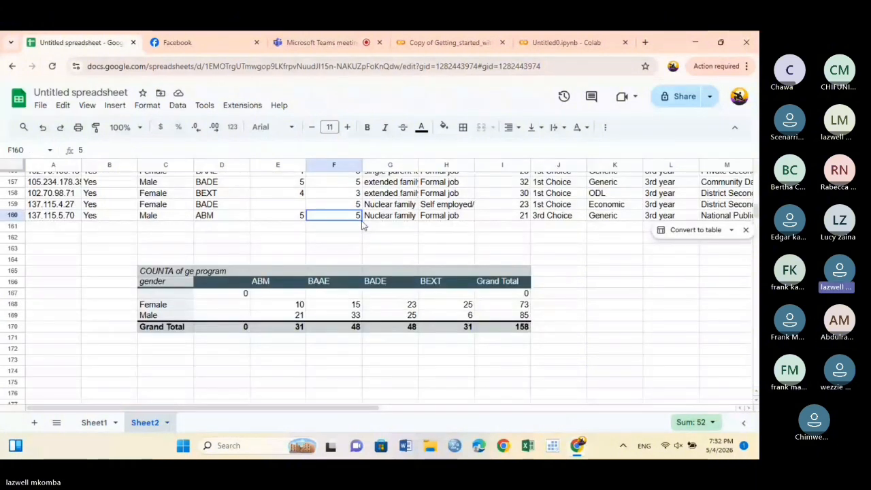
left_click_drag(359, 217, 205, 128)
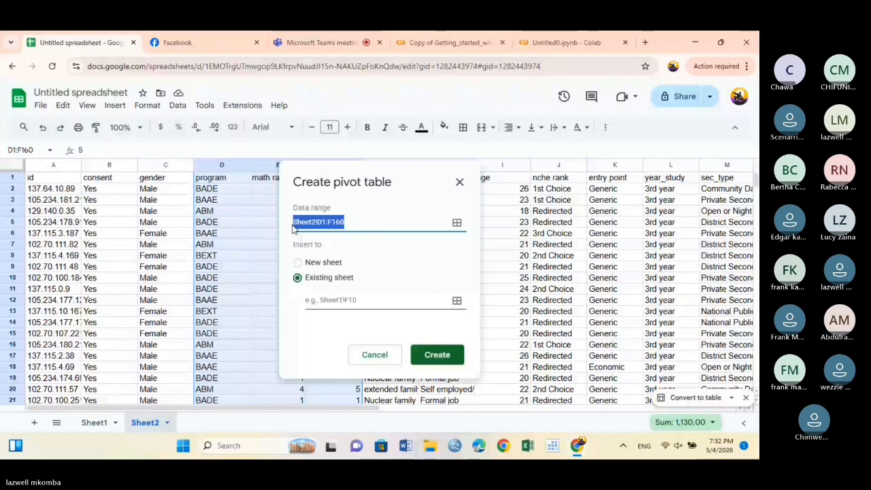
left_click(368, 302)
type("Sheet2!C1")
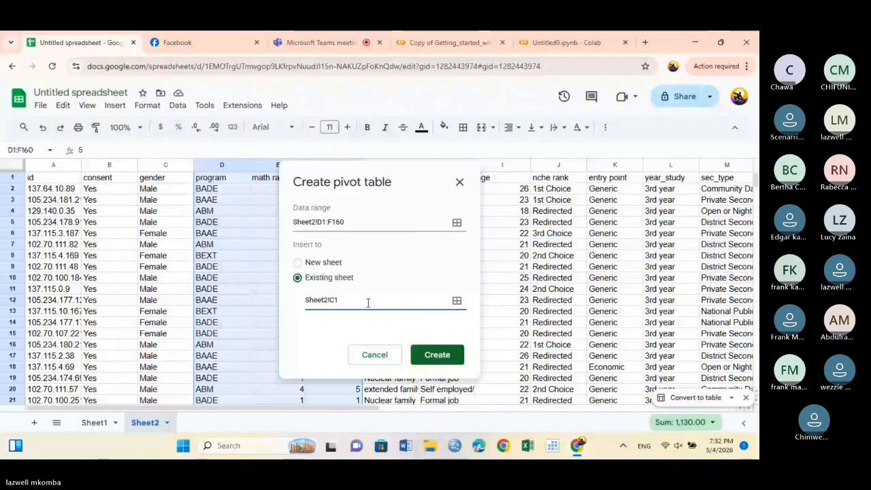
key("Return")
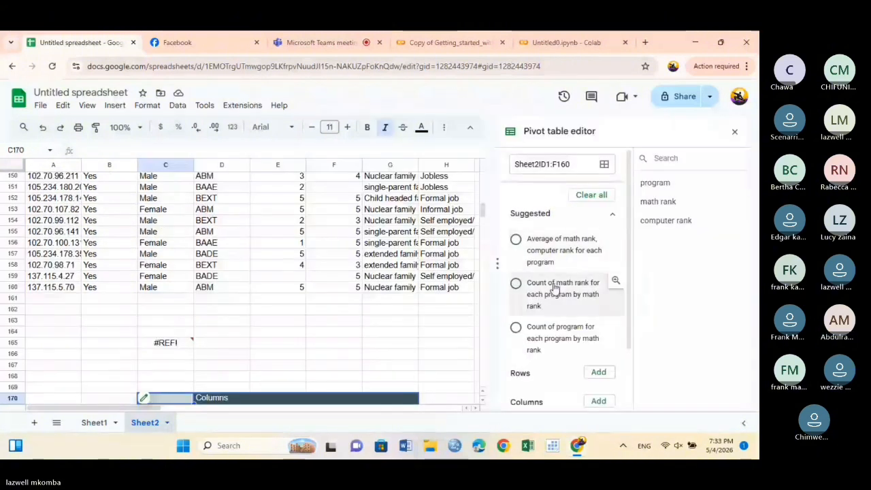
Apply the suggested "Average of math rank, computer rank for each program" layout, then move math rank and add computer rank to the columns
left_click(515, 242)
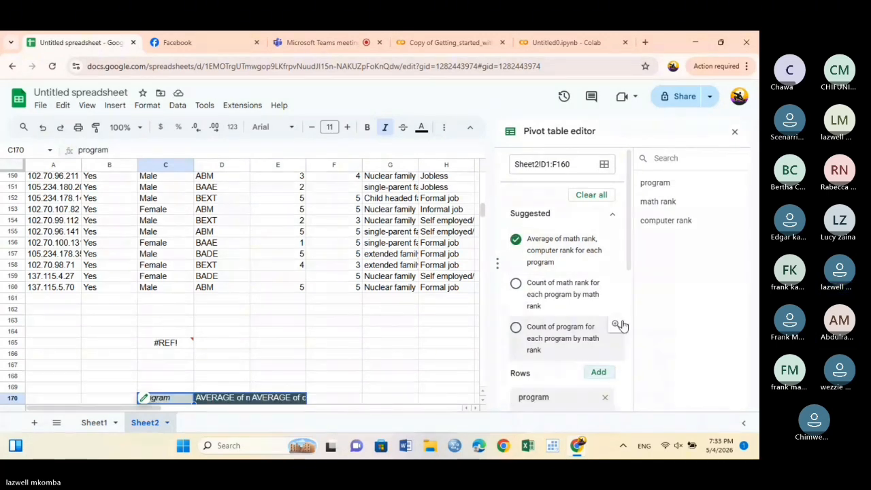
scroll(622, 326, "down", 3)
left_click_drag(544, 375, 554, 316)
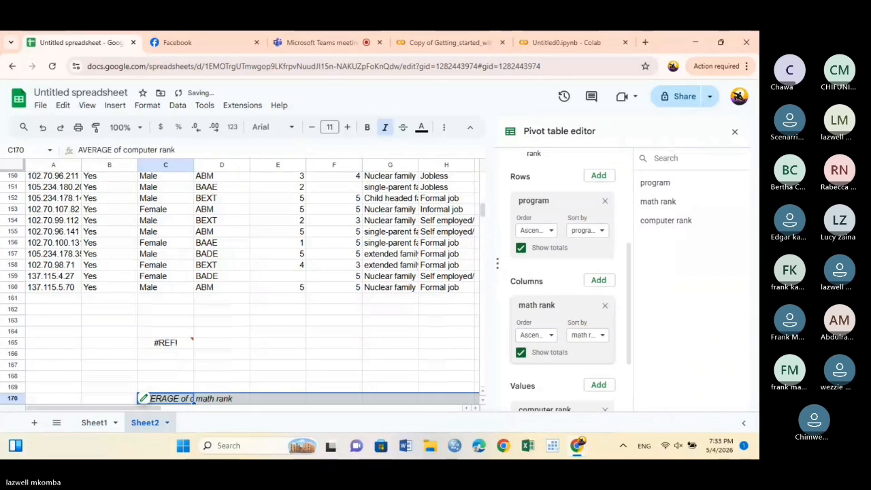
scroll(628, 320, "down", 2)
left_click(598, 189)
left_click(621, 231)
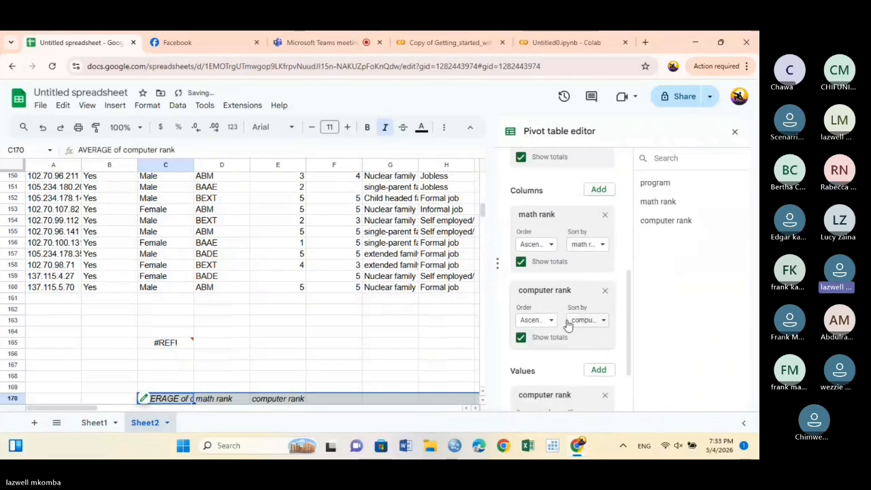
Add math rank to the pivot table's values, summarized by SUM
scroll(598, 317, "down", 1)
left_click(599, 292)
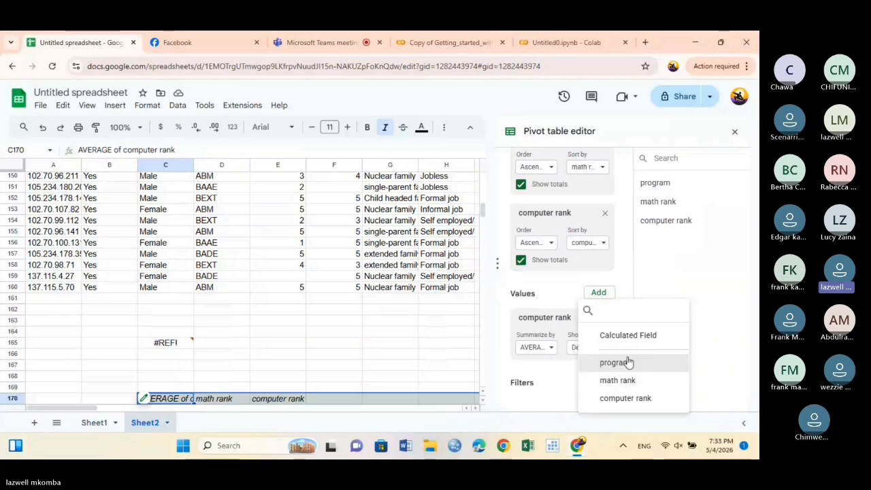
left_click(608, 379)
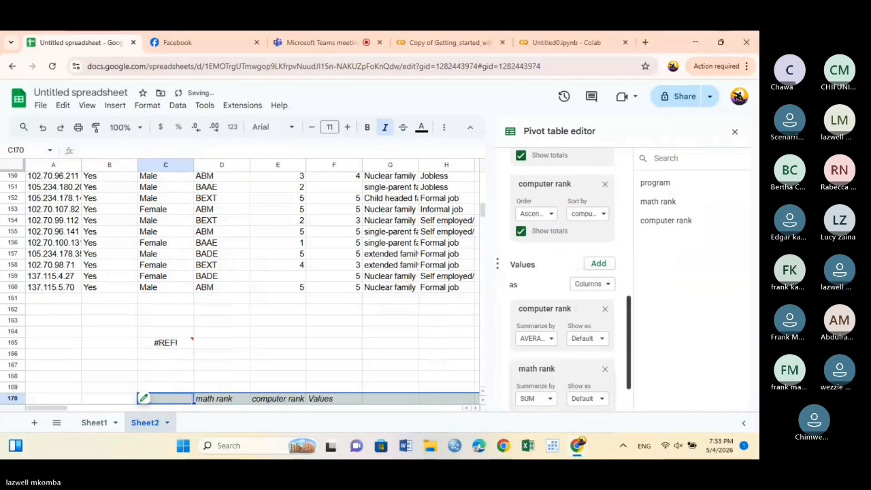
Add pivot filters for math rank and computer rank showing 5 items each and program showing 4 items, and review the table
scroll(598, 354, "down", 1)
left_click(599, 382)
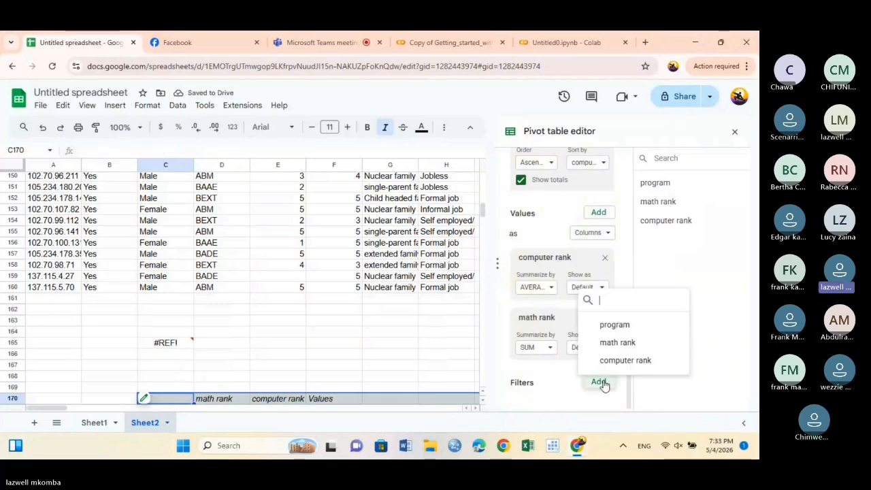
left_click(629, 342)
scroll(575, 333, "down", 1)
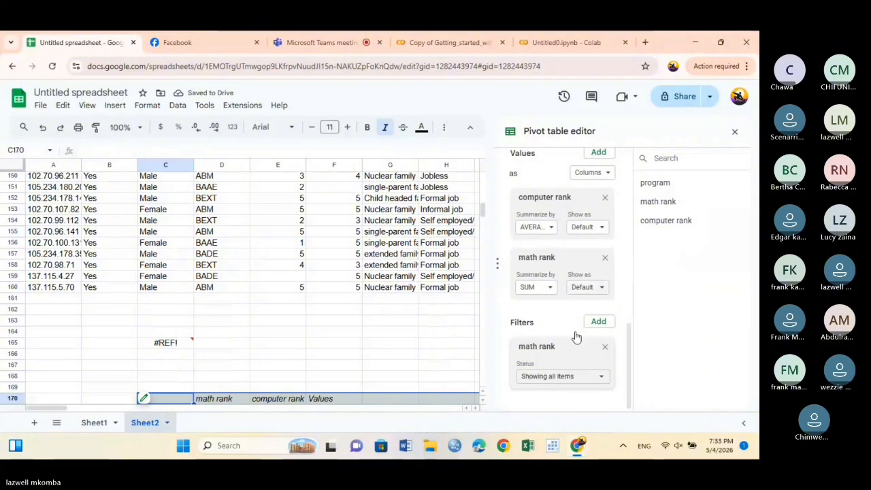
left_click(575, 375)
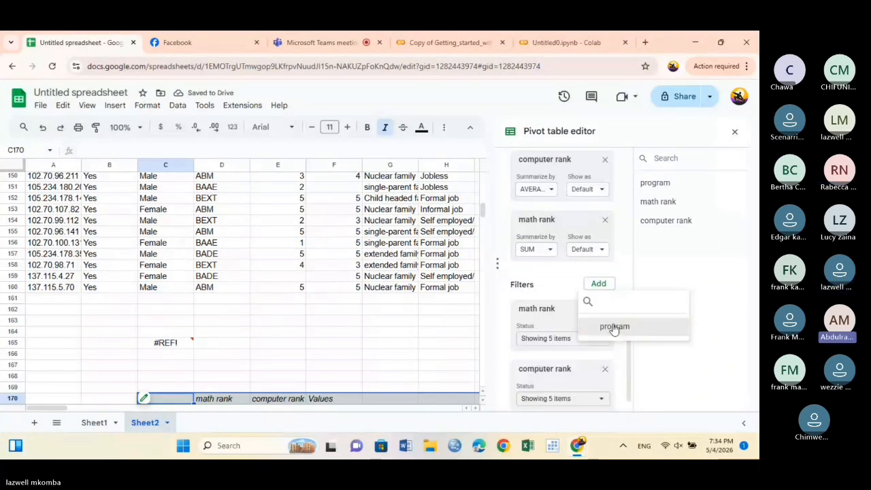
left_click(614, 326)
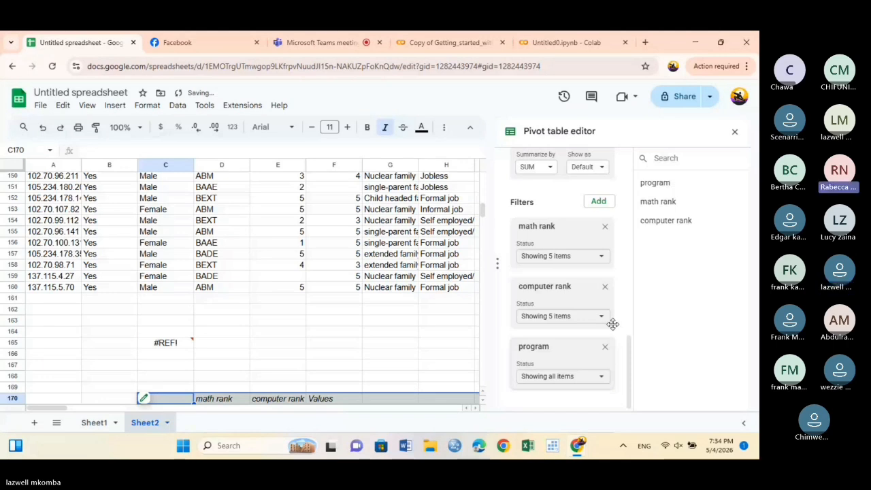
scroll(628, 418, "down", 3)
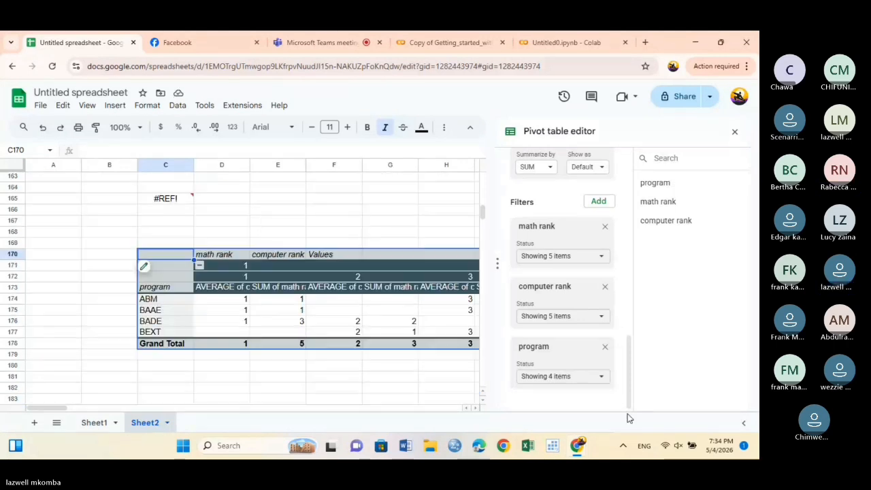
scroll(240, 286, "right", 2)
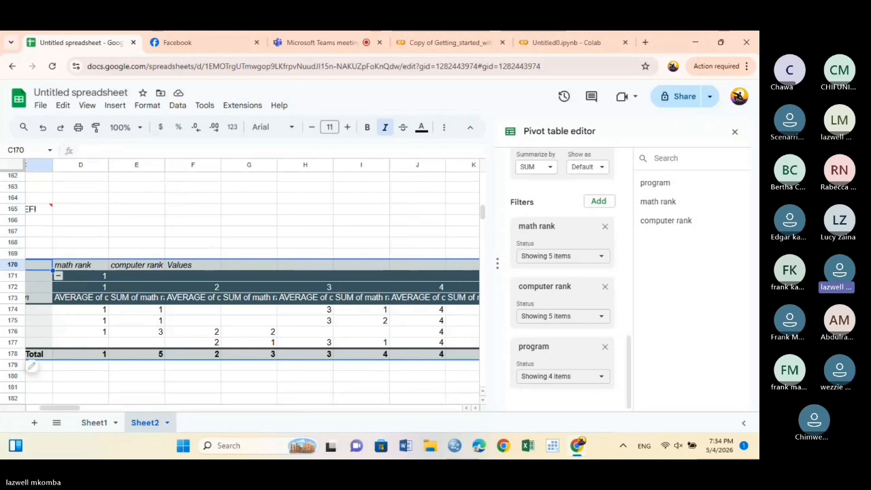
Switch the pivot table at C165 to the suggested "Count of gender for each program by gender" layout
left_click(37, 208)
left_click(516, 258)
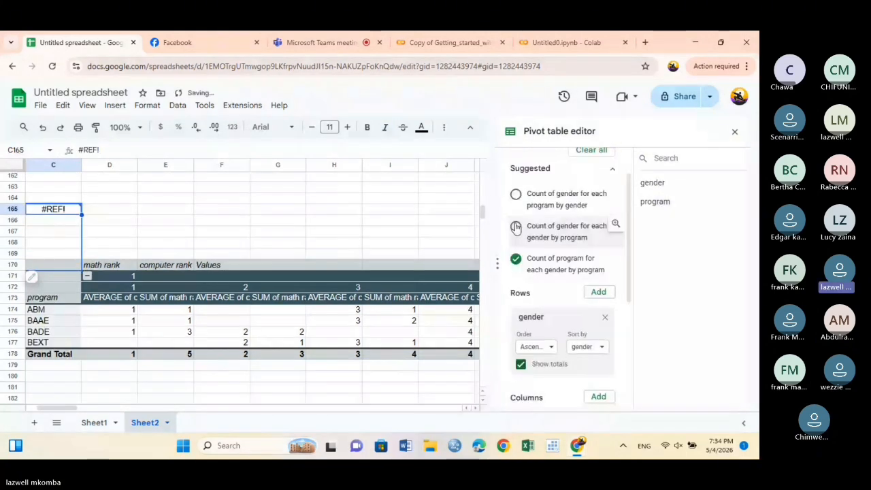
left_click(516, 227)
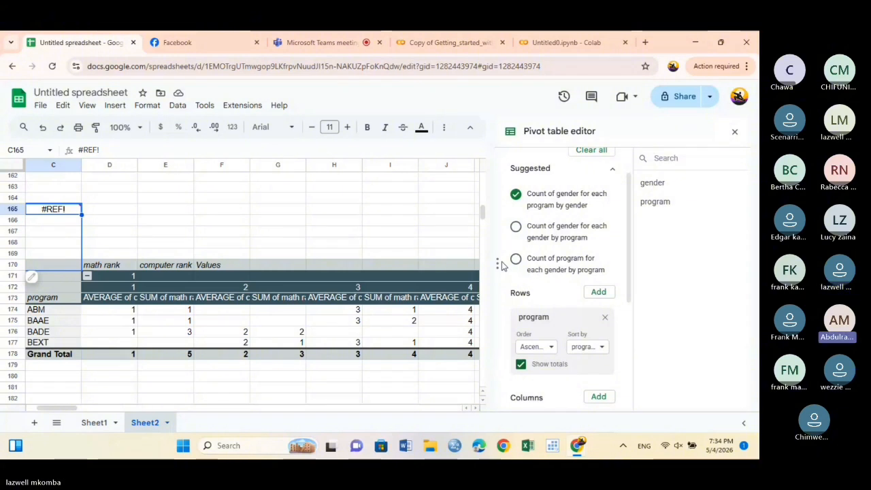
Apply a default green color scale conditional format to the math rank and computer rank data in E1:F160
left_click_drag(481, 213, 492, 176)
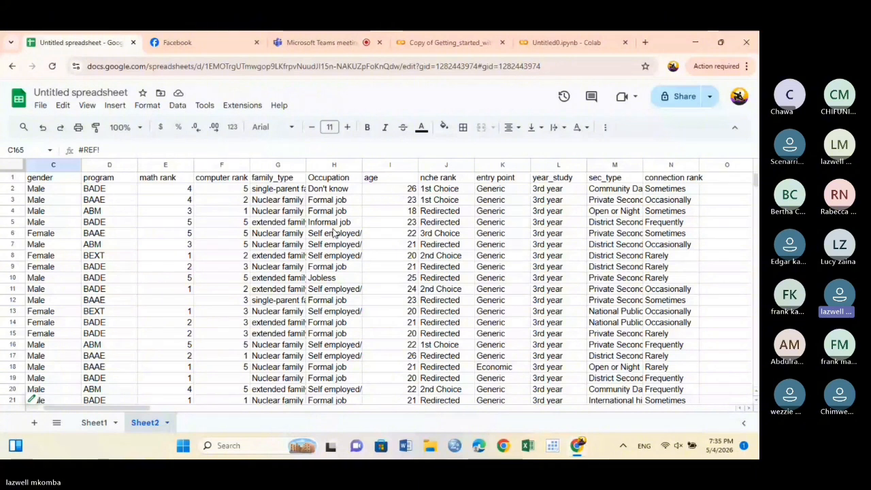
left_click(169, 165)
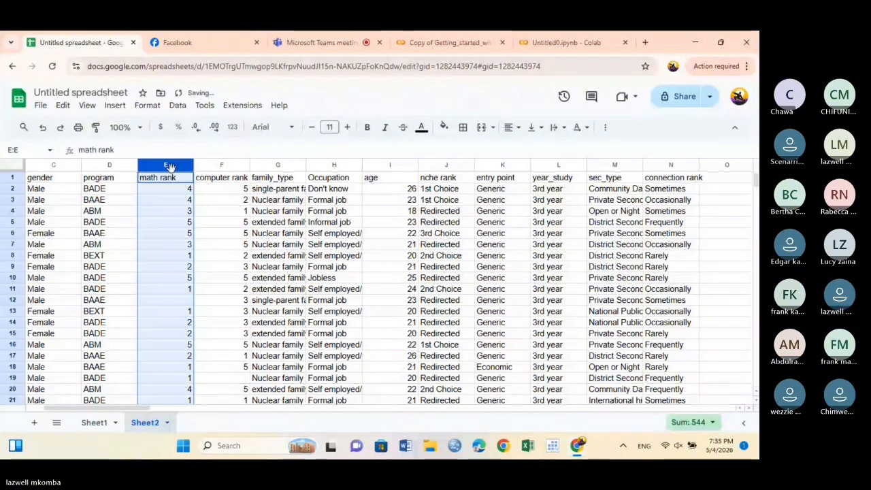
scroll(170, 205, "down", 3)
scroll(387, 286, "down", 10)
scroll(387, 286, "left", 1)
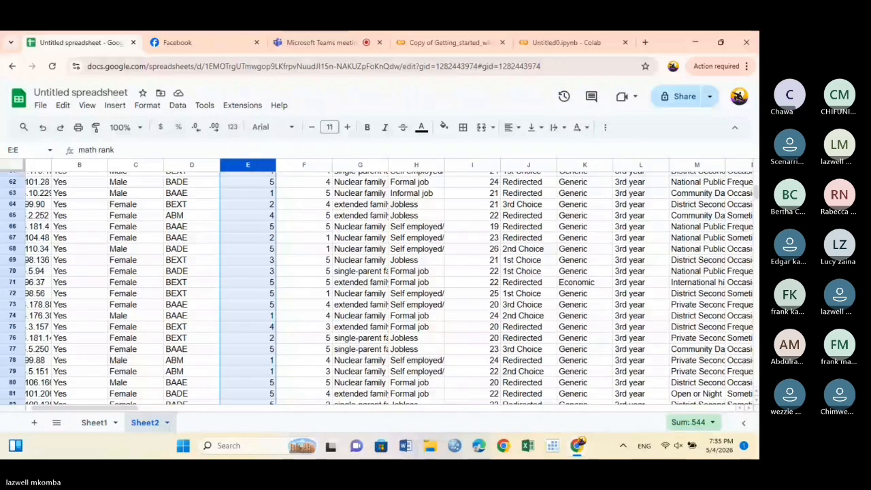
left_click_drag(360, 361, 306, 174)
scroll(306, 204, "down", 8)
scroll(326, 273, "down", 8)
left_click_drag(354, 365, 355, 286)
left_click_drag(356, 222, 289, 128)
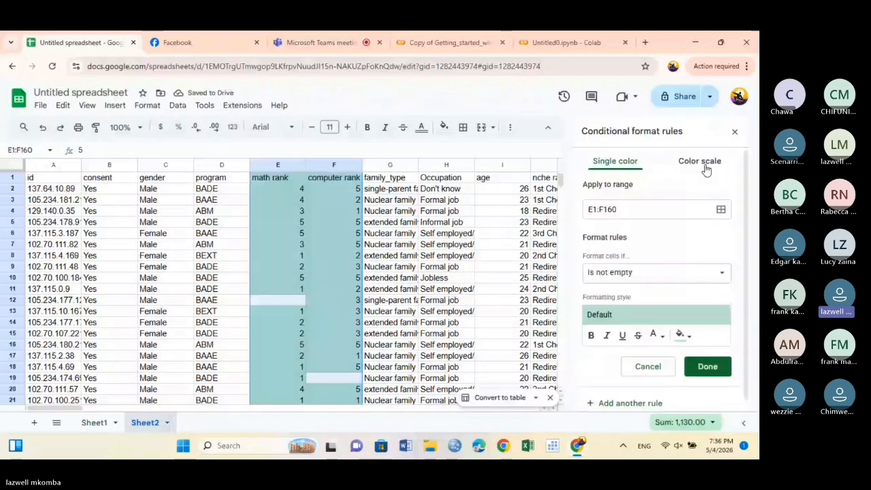
left_click(704, 164)
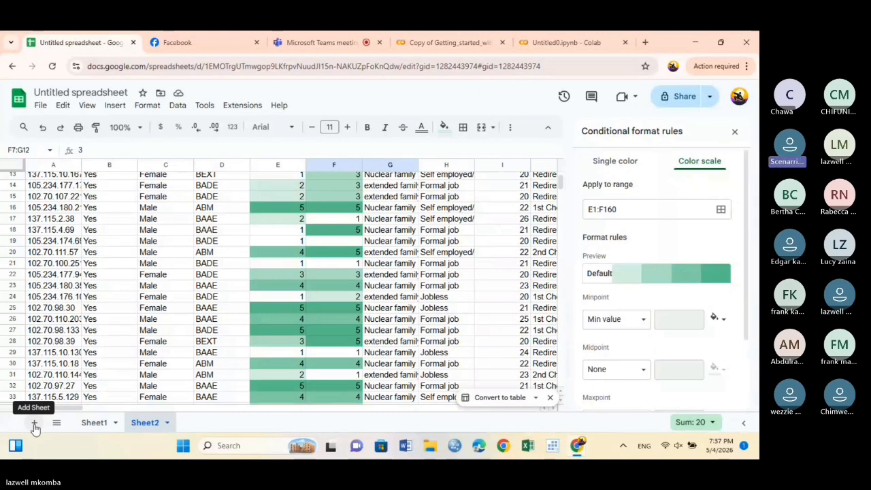
Add a new sheet, then upload fuel_prices_africa.xlsx from the computer and import it as a new spreadsheet
left_click(35, 423)
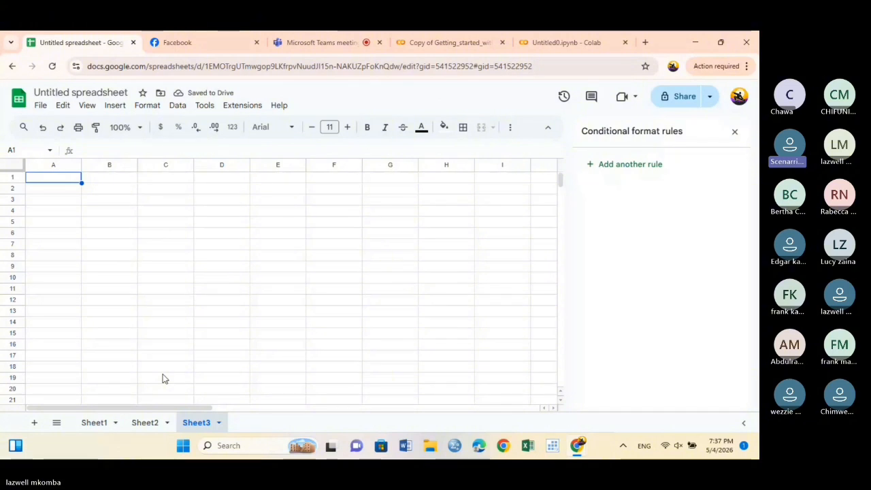
left_click(40, 105)
left_click(92, 160)
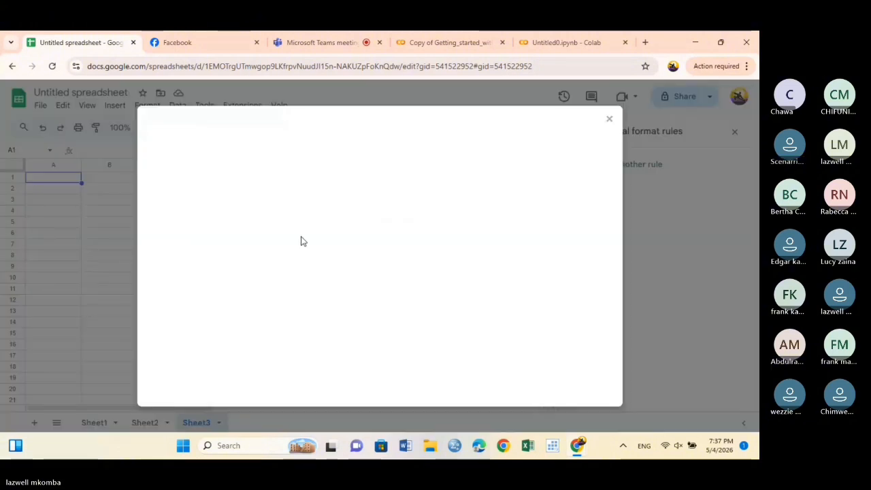
left_click(335, 162)
left_click(388, 330)
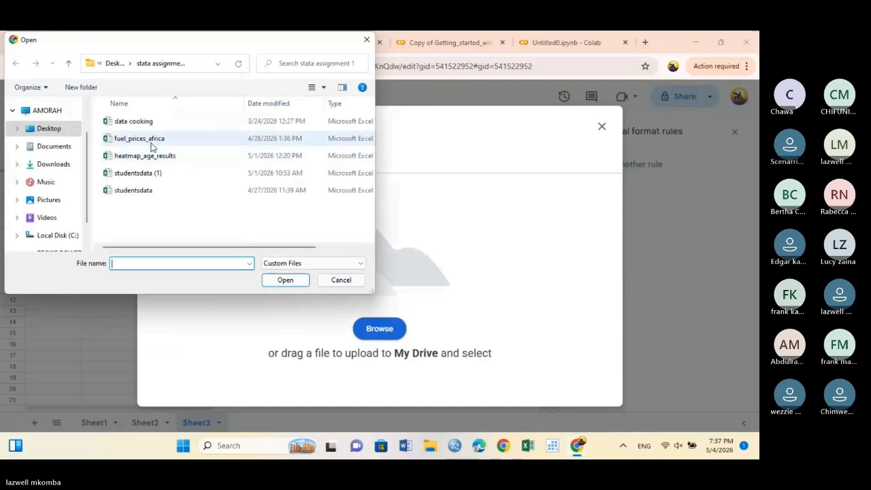
left_click(149, 139)
left_click(286, 280)
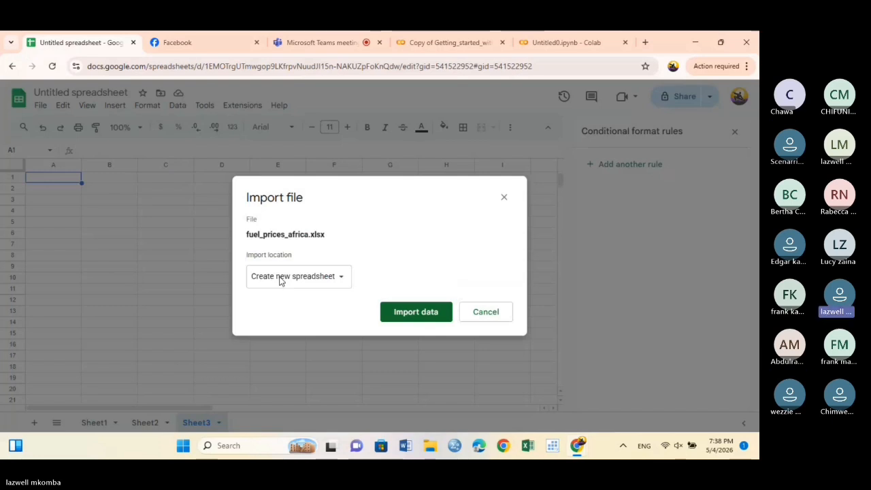
left_click(404, 314)
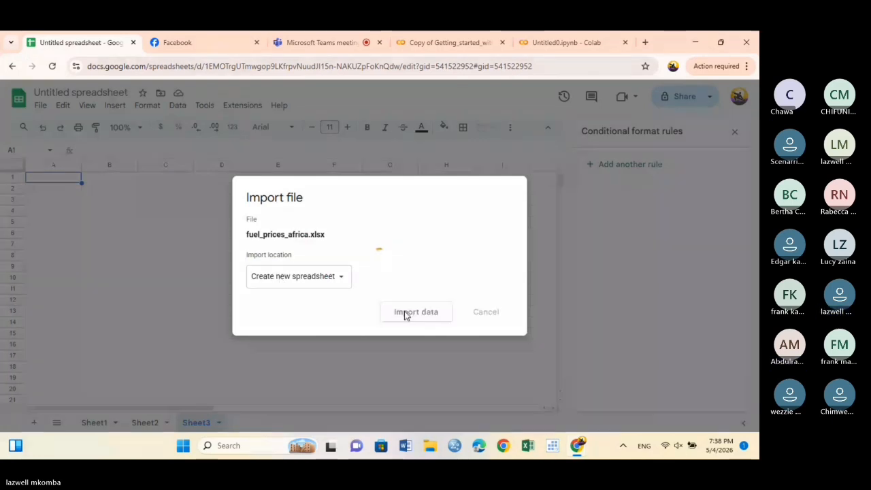
Import the fuel prices file as a new sheet in the current spreadsheet and open the Fuel Prices in Africa sheet
left_click(400, 331)
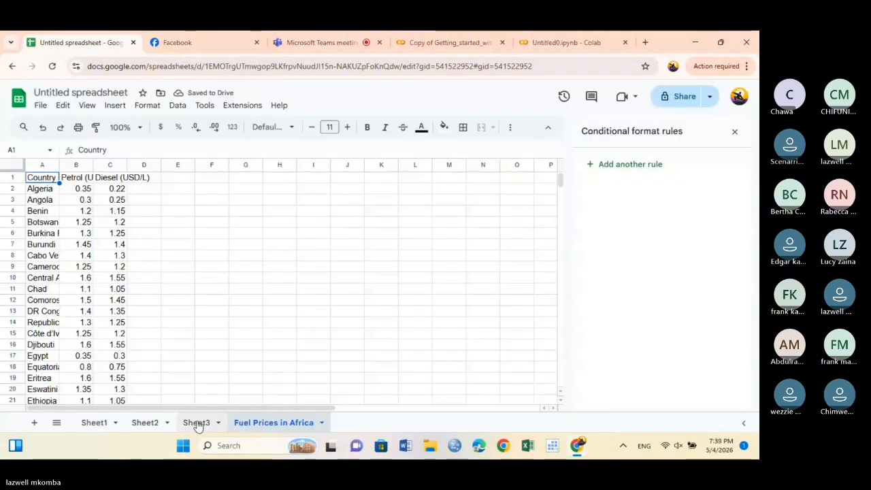
left_click(196, 423)
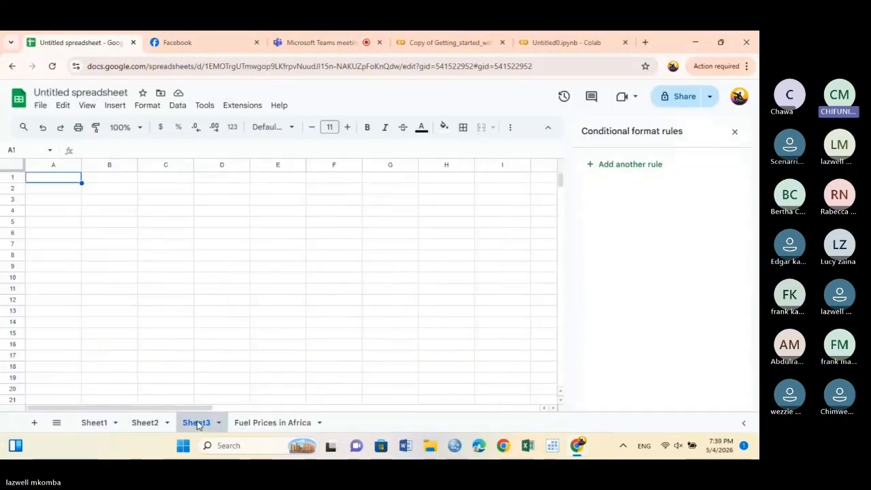
left_click(290, 423)
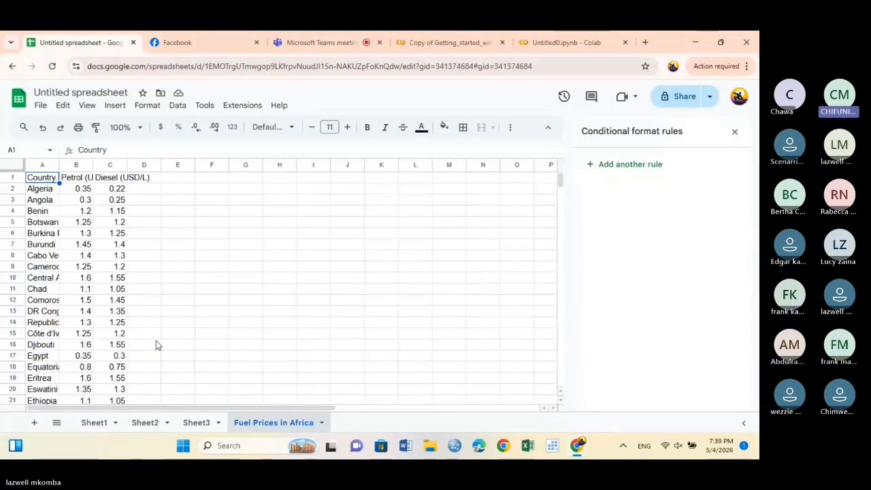
Insert a chart from the country and petrol price data in A1:B55
left_click(42, 167)
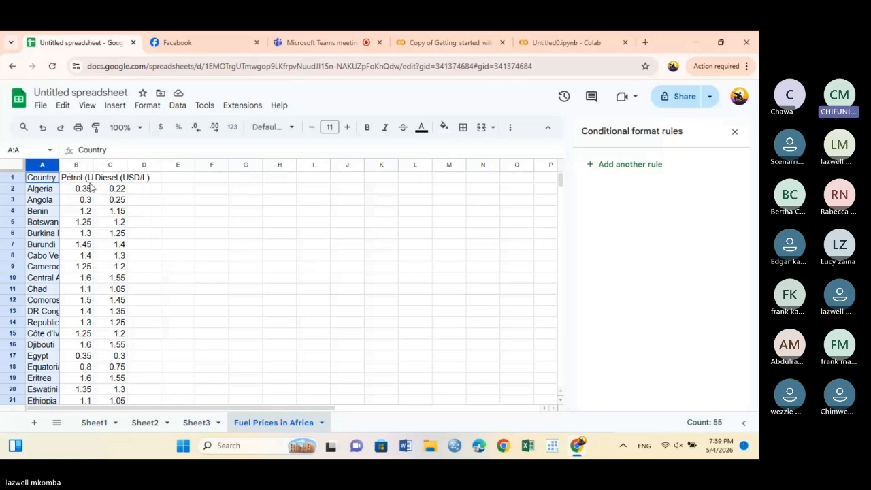
scroll(85, 187, "down", 5)
scroll(89, 186, "down", 5)
scroll(89, 187, "up", 1)
left_click_drag(90, 215, 77, 166)
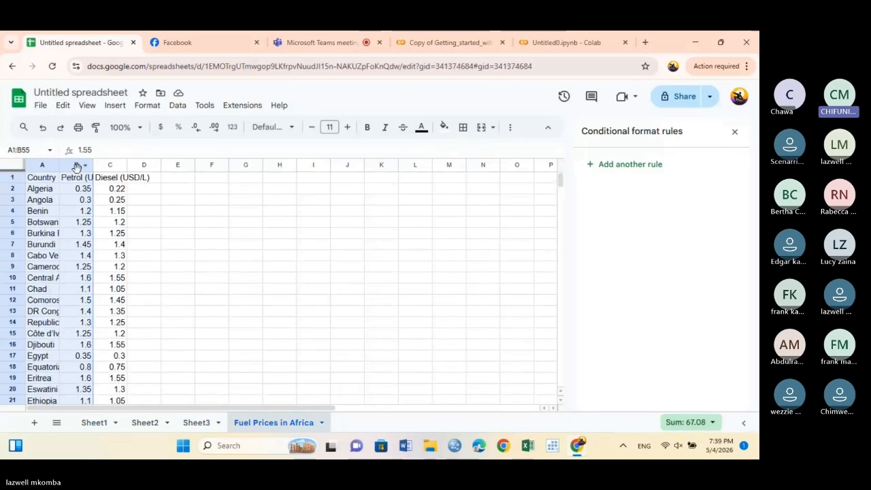
left_click(114, 106)
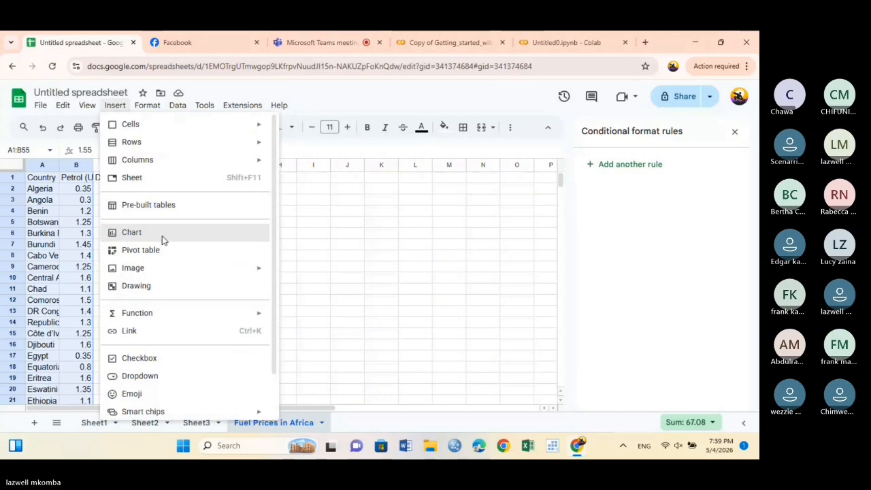
left_click(162, 236)
Change the petrol price histogram to a Geo chart
left_click(724, 211)
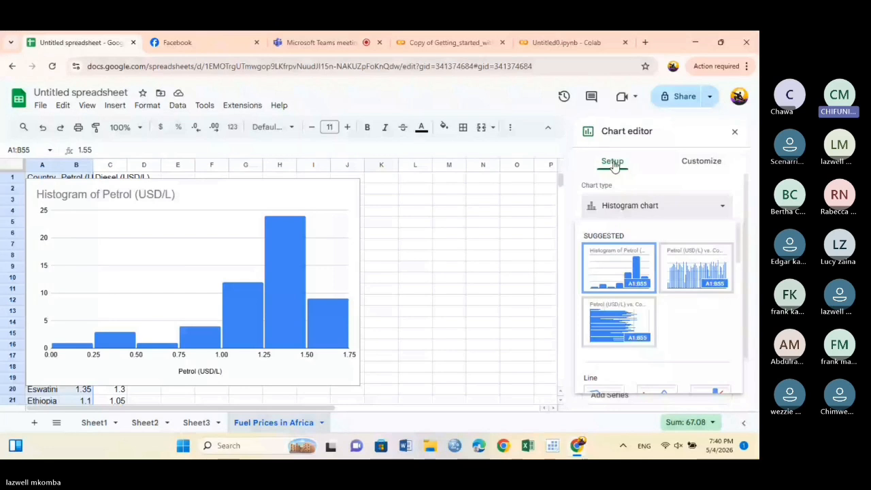
left_click(724, 212)
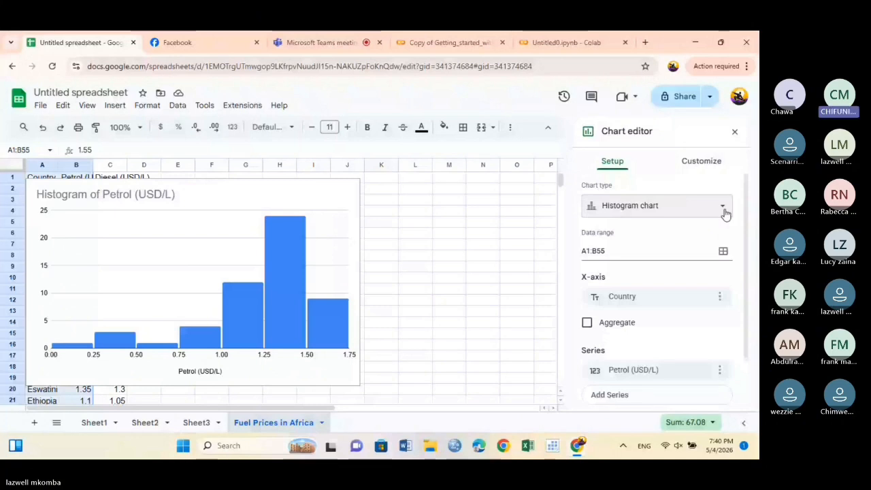
left_click(725, 214)
left_click(666, 212)
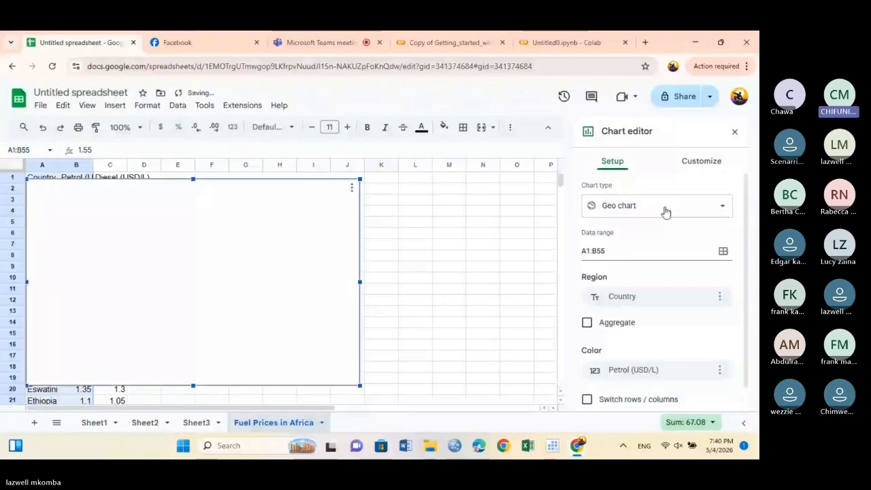
Set the petrol price map's geo region to Africa
left_click(702, 162)
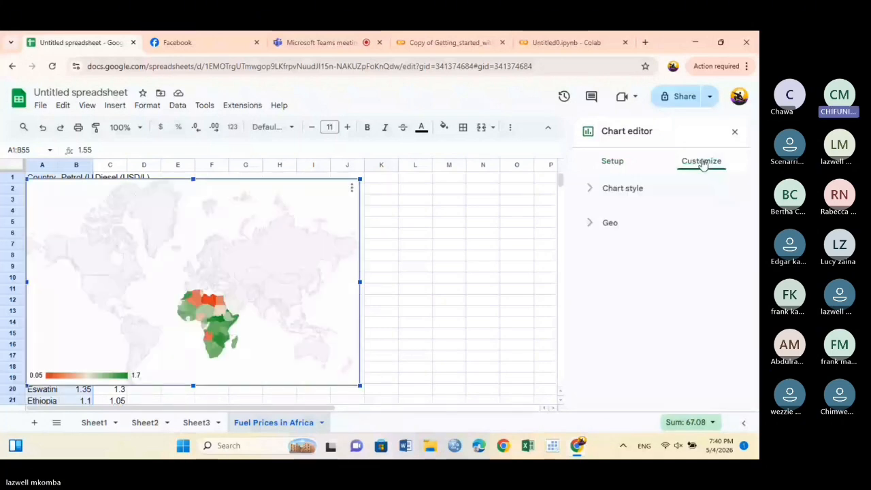
left_click(697, 223)
left_click(727, 268)
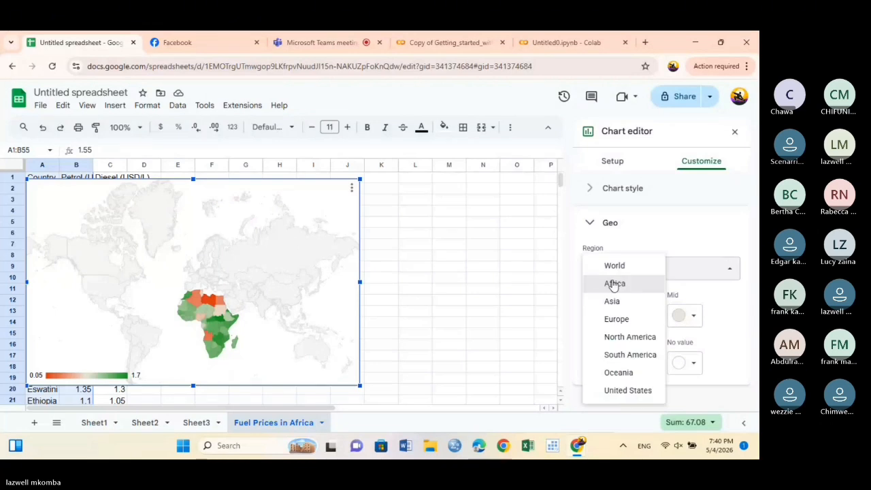
left_click(613, 284)
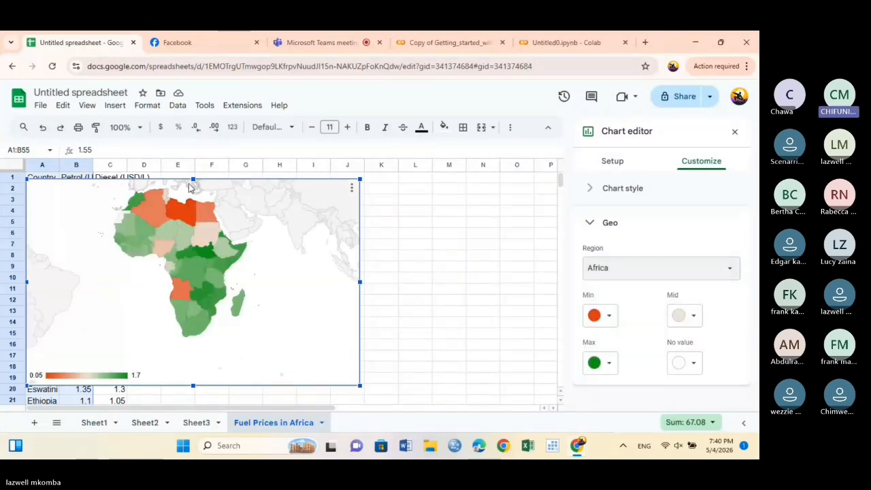
Inspect country prices on the petrol map, keep the Africa region, and narrow the chart so it starts at column F
mouse_move(190, 252)
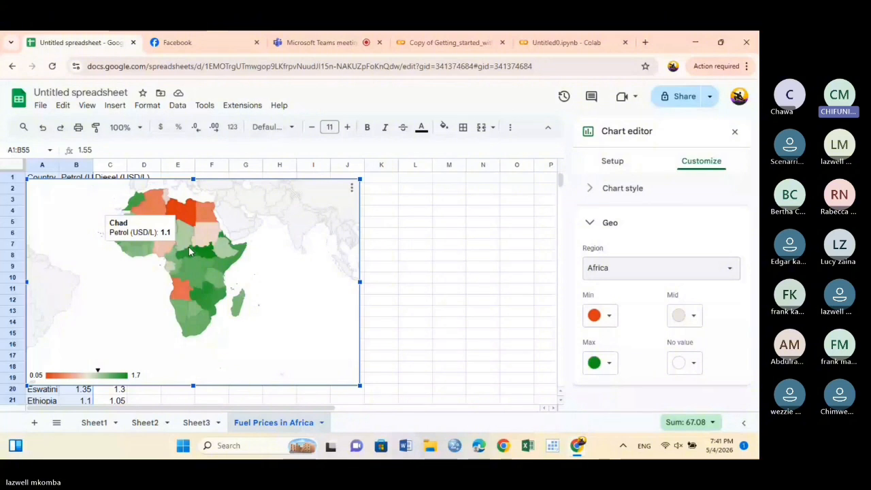
mouse_move(156, 233)
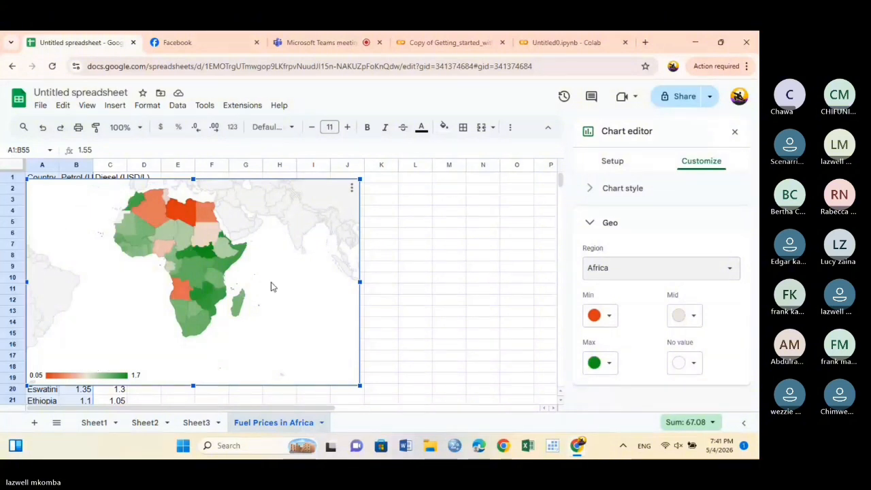
left_click(730, 269)
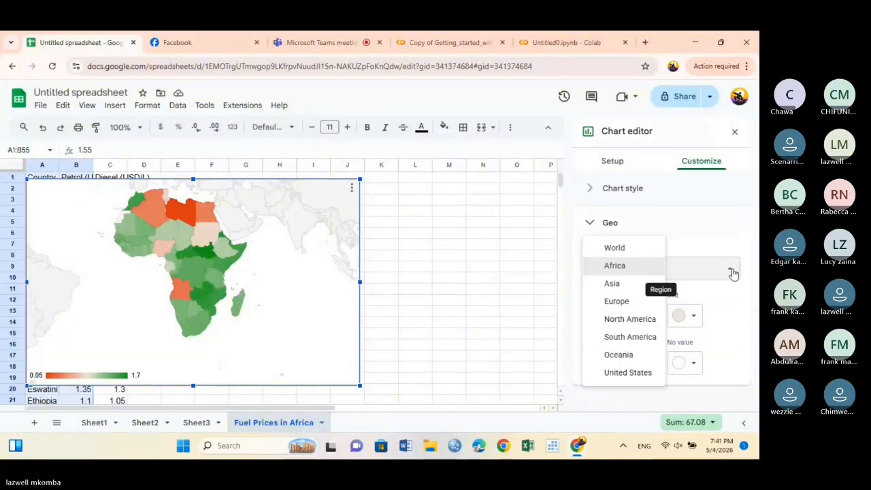
left_click(645, 270)
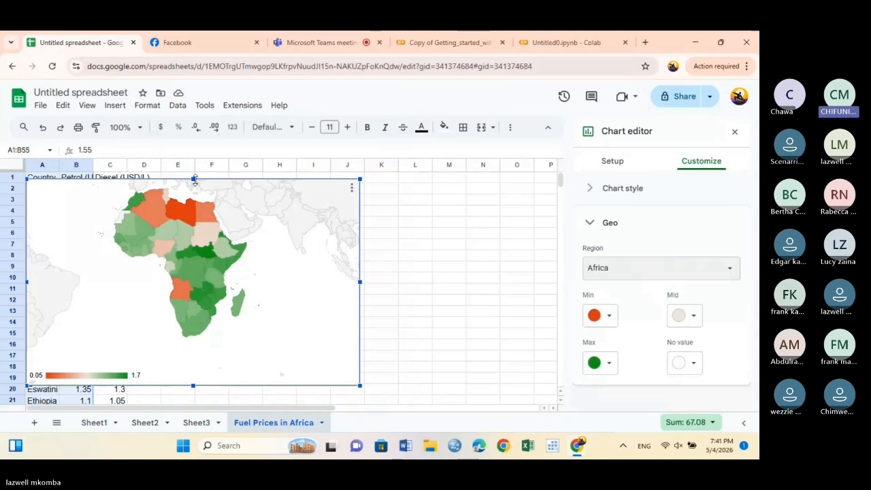
left_click_drag(27, 281, 210, 282)
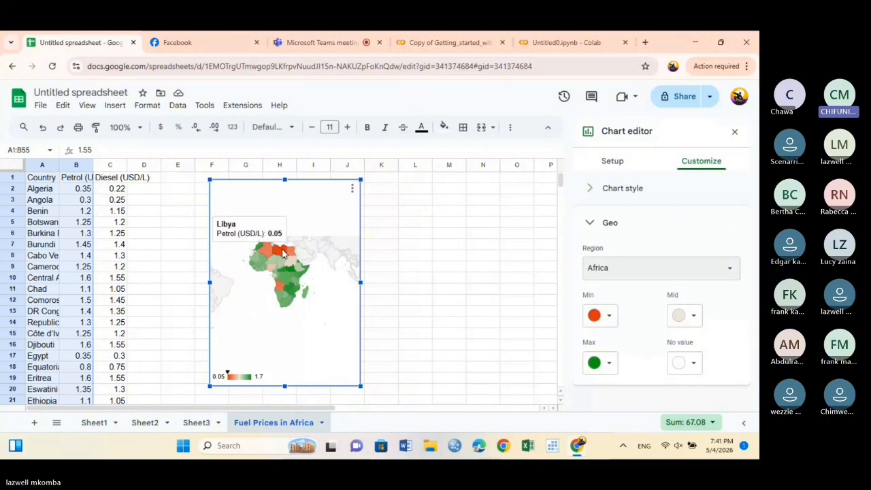
Move the Diesel (USD/L) column ahead of the Petrol (USD/L) column so diesel prices sit in column B
left_click(109, 165)
left_click(77, 167, "shift")
left_click_drag(77, 166, 74, 167)
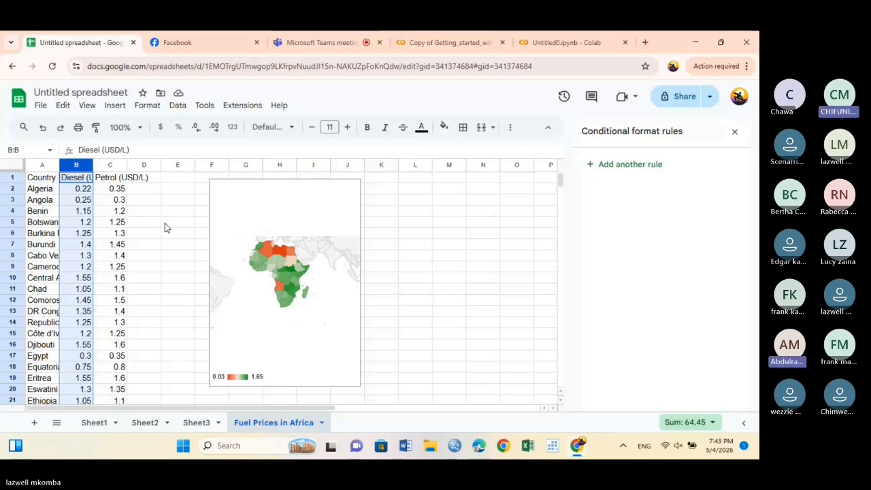
Insert a second chart from the country and diesel price data in A1:B55
scroll(165, 227, "down", 5)
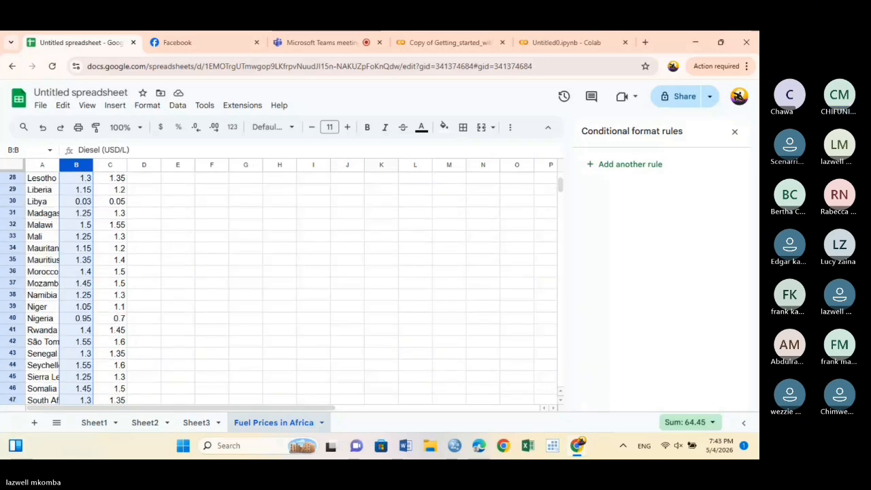
left_click(43, 127)
left_click(44, 128)
left_click(115, 105)
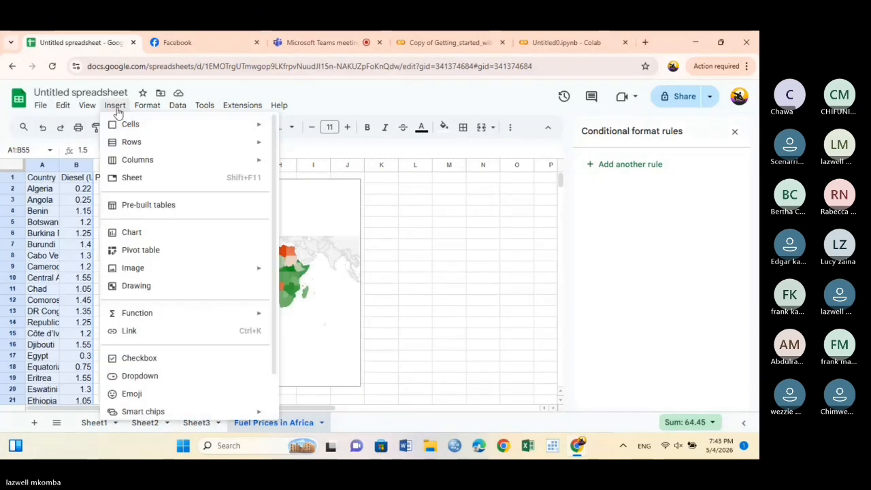
left_click(157, 234)
Change the diesel price histogram to a Geo chart
left_click(719, 208)
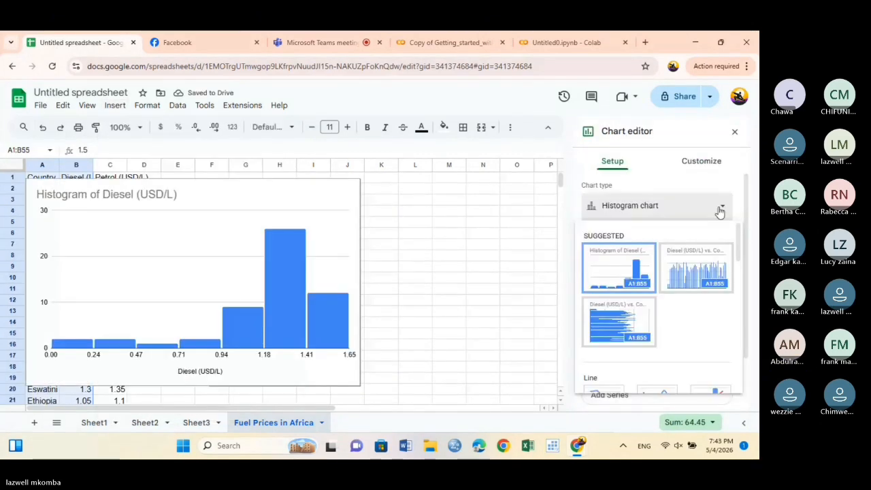
left_click_drag(738, 243, 741, 340)
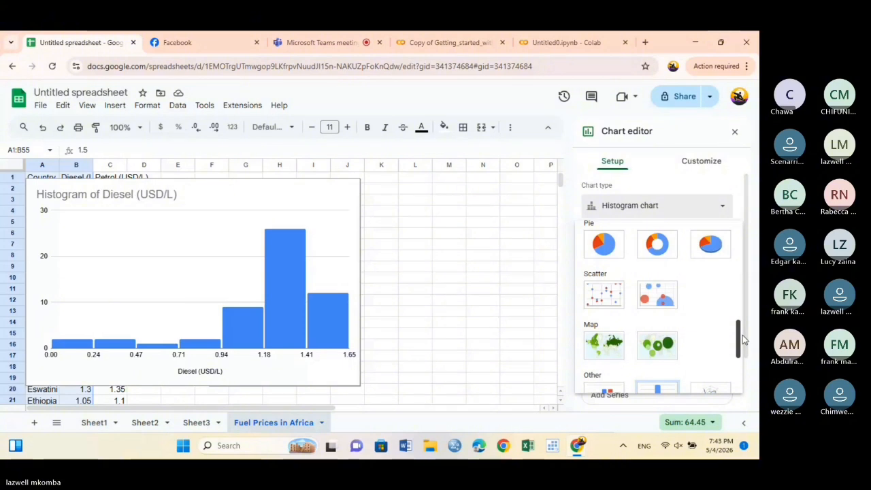
left_click(608, 344)
Set the diesel price map's geo region to Africa
left_click(701, 161)
left_click(609, 223)
left_click(626, 267)
left_click(616, 282)
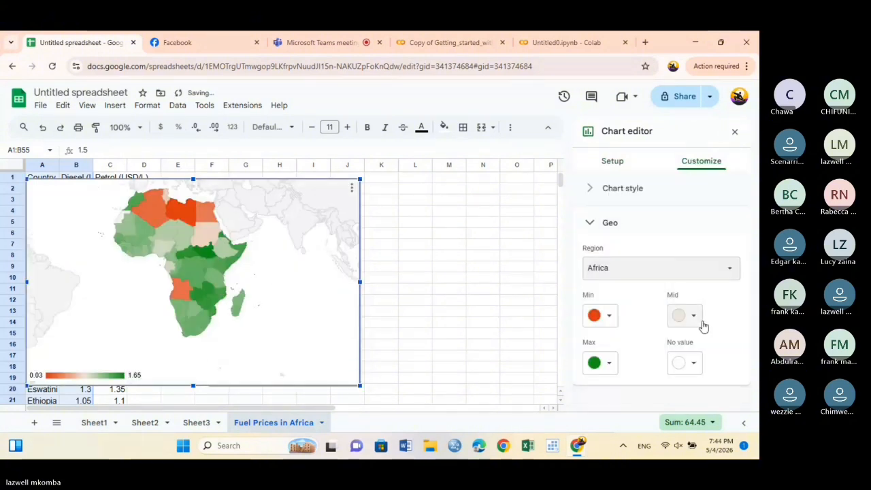
Set the diesel map's minimum value color to black, close the chart editor, and reselect the map
left_click(609, 318)
left_click(593, 267)
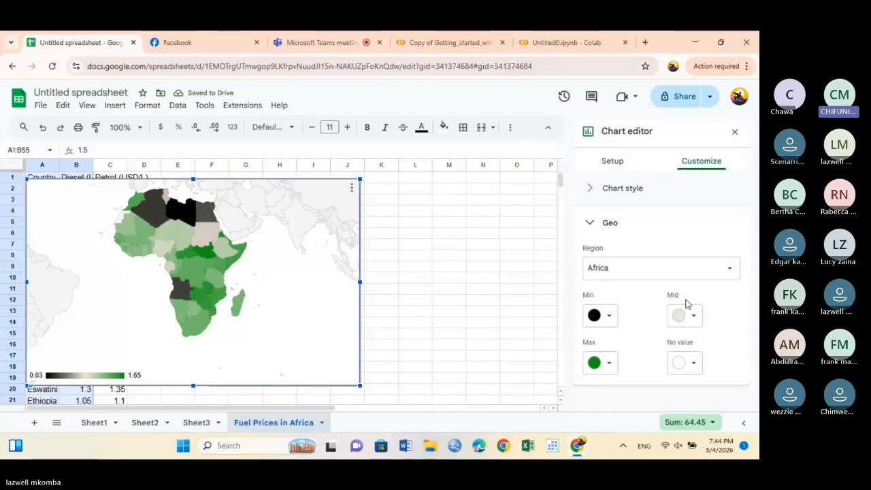
left_click(518, 269)
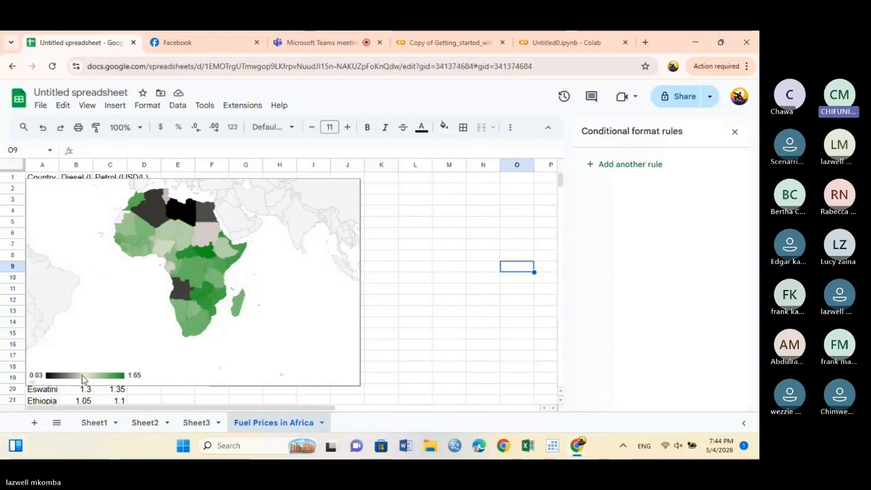
left_click(188, 291)
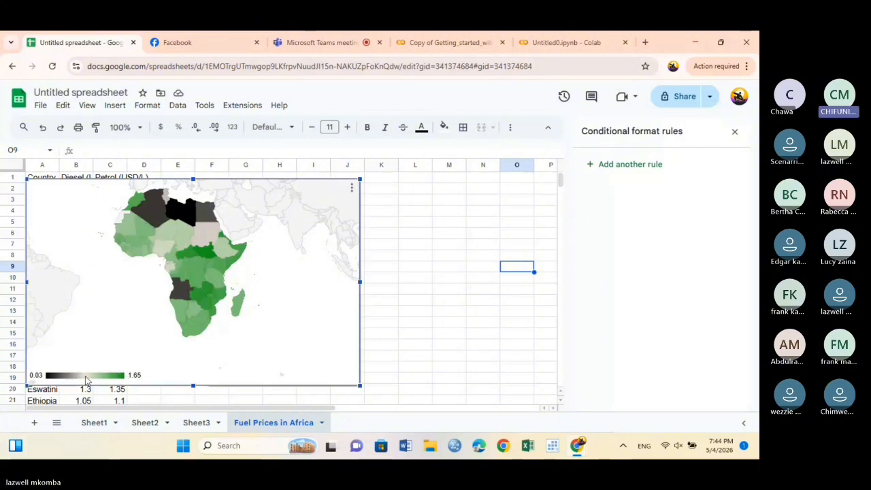